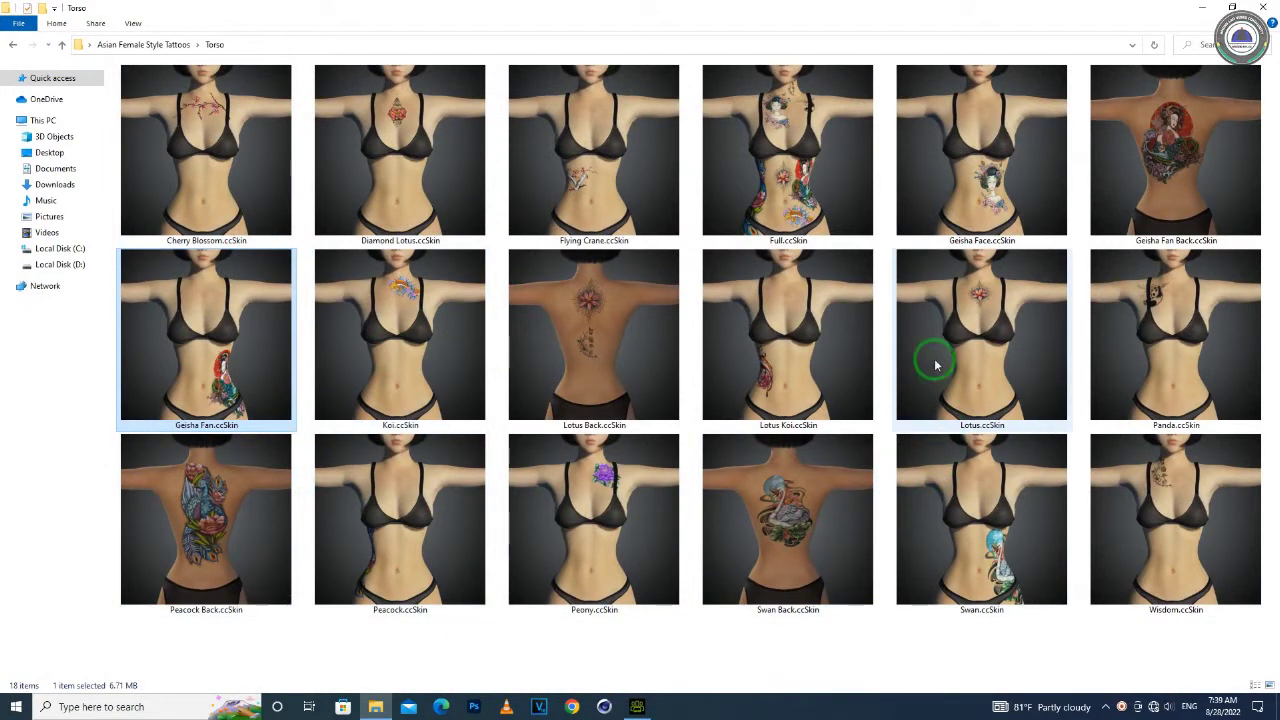
Apply the Geisha Fan Back skin from the Torso tattoo folder to the character in Character Creator, with all material options included
click(11, 46)
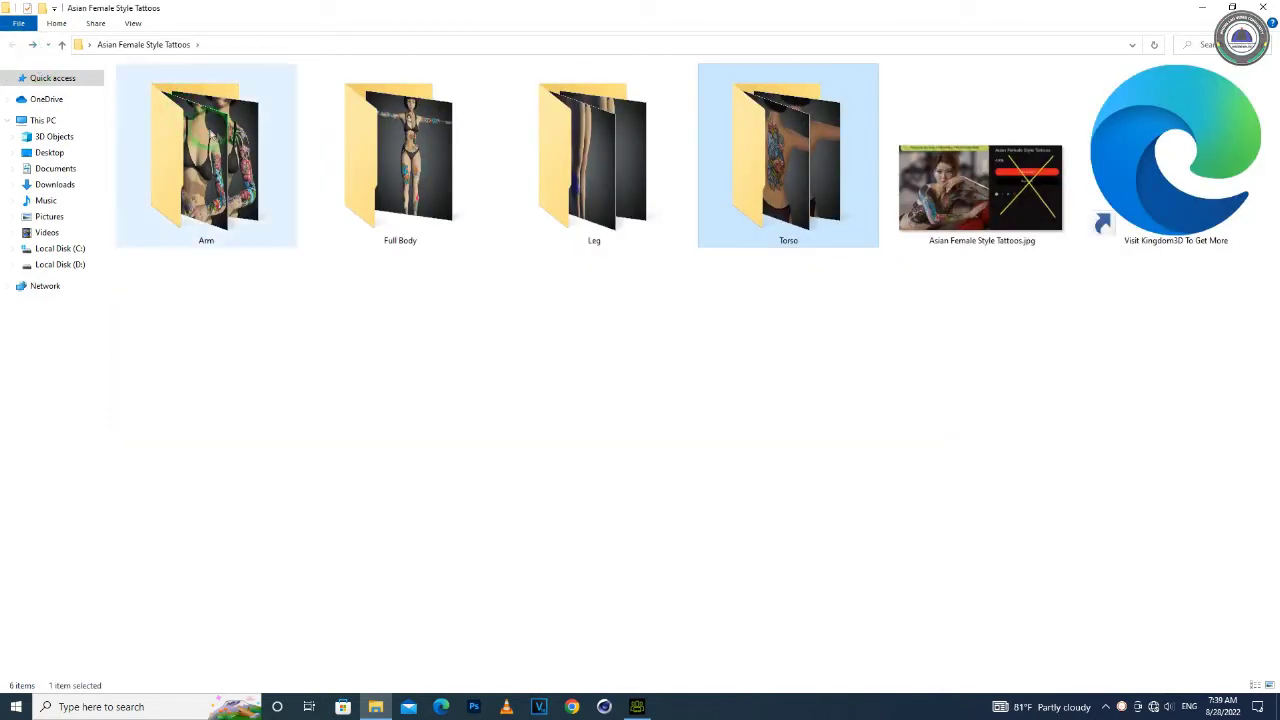
double_click(423, 192)
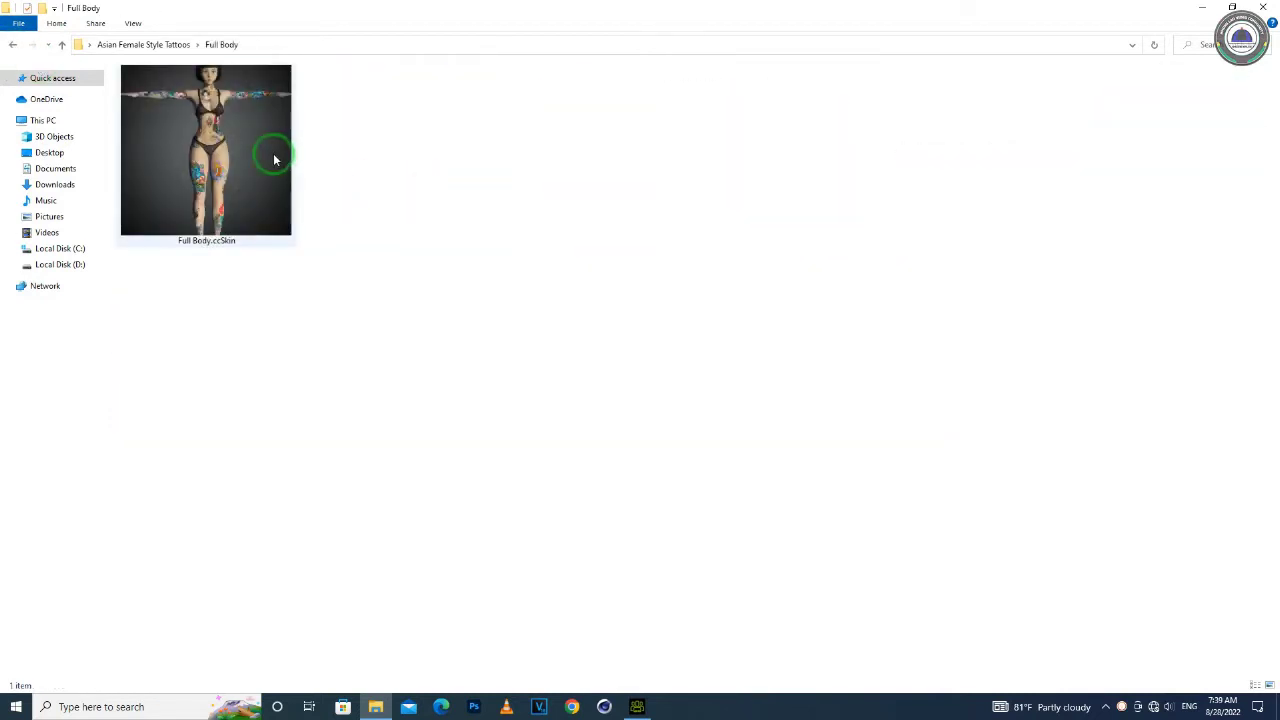
click(13, 47)
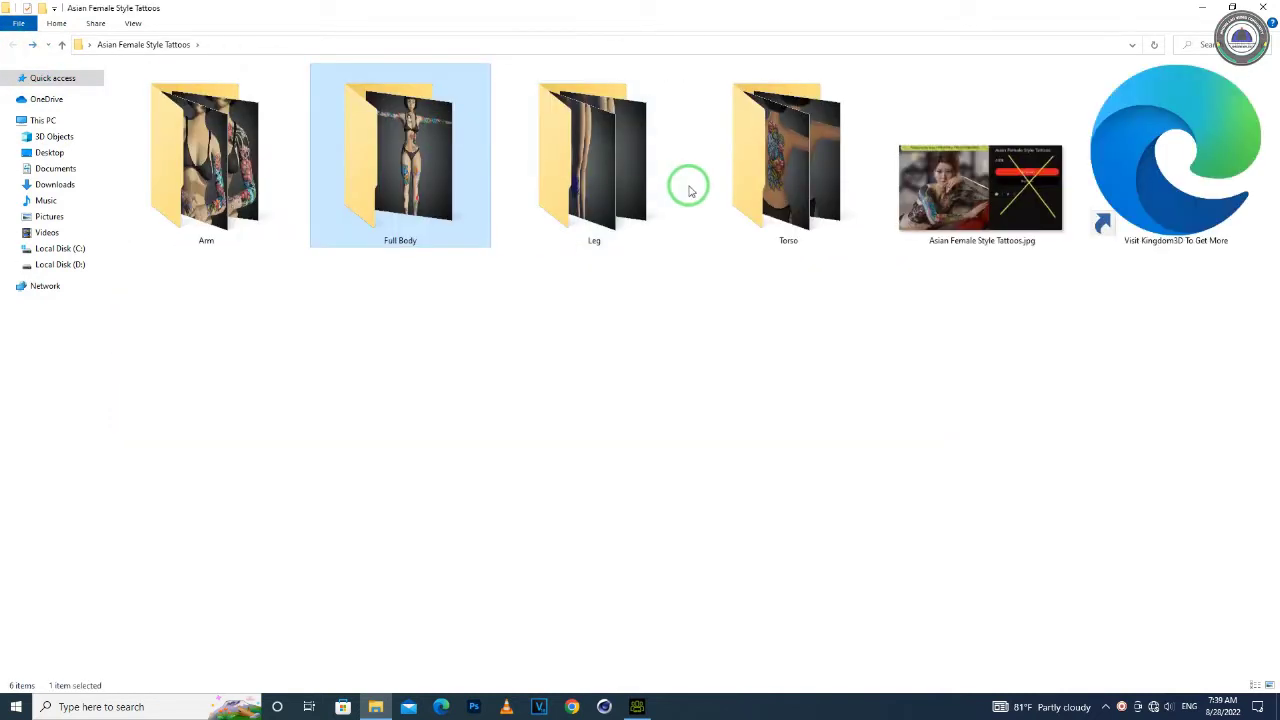
double_click(749, 189)
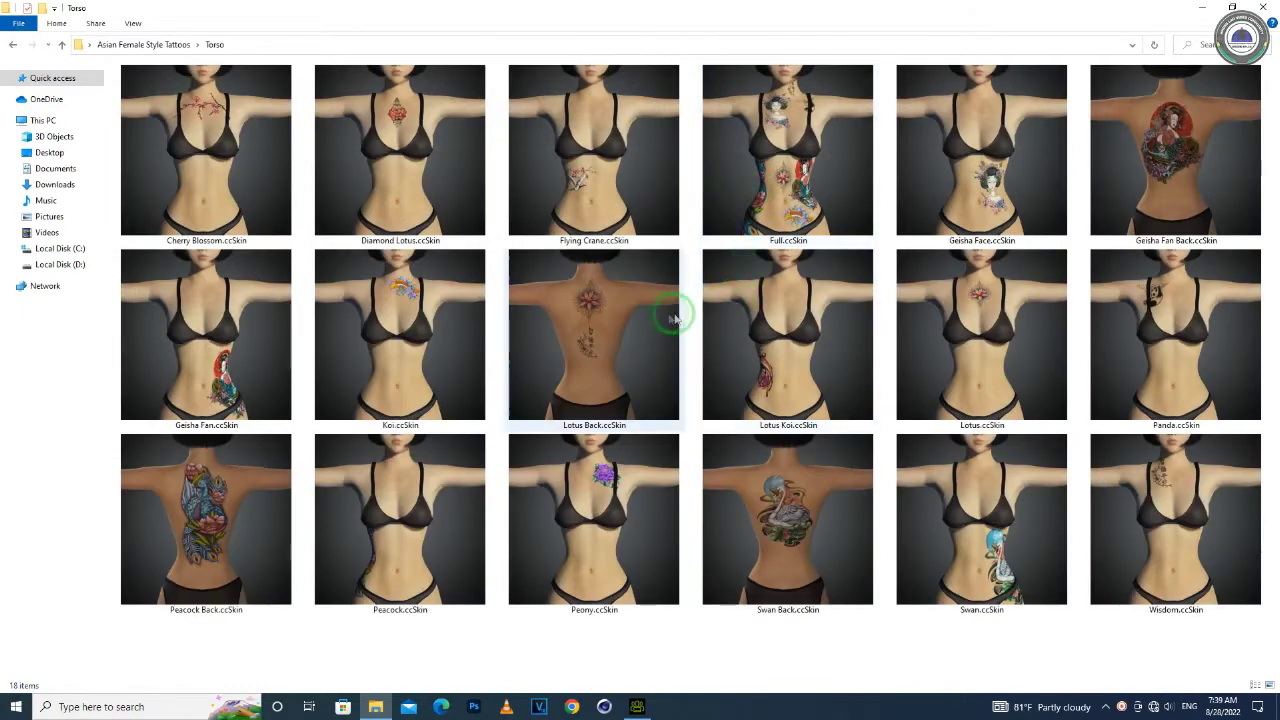
drag(1195, 158, 708, 397)
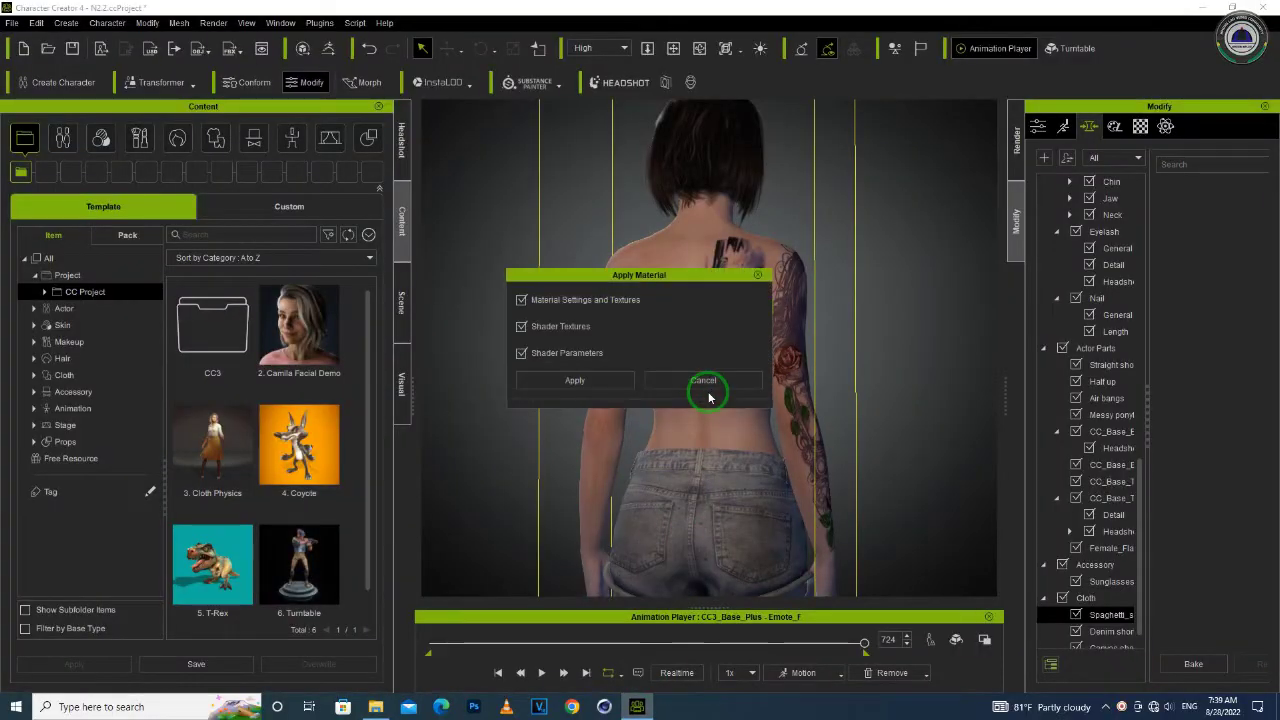
click(617, 388)
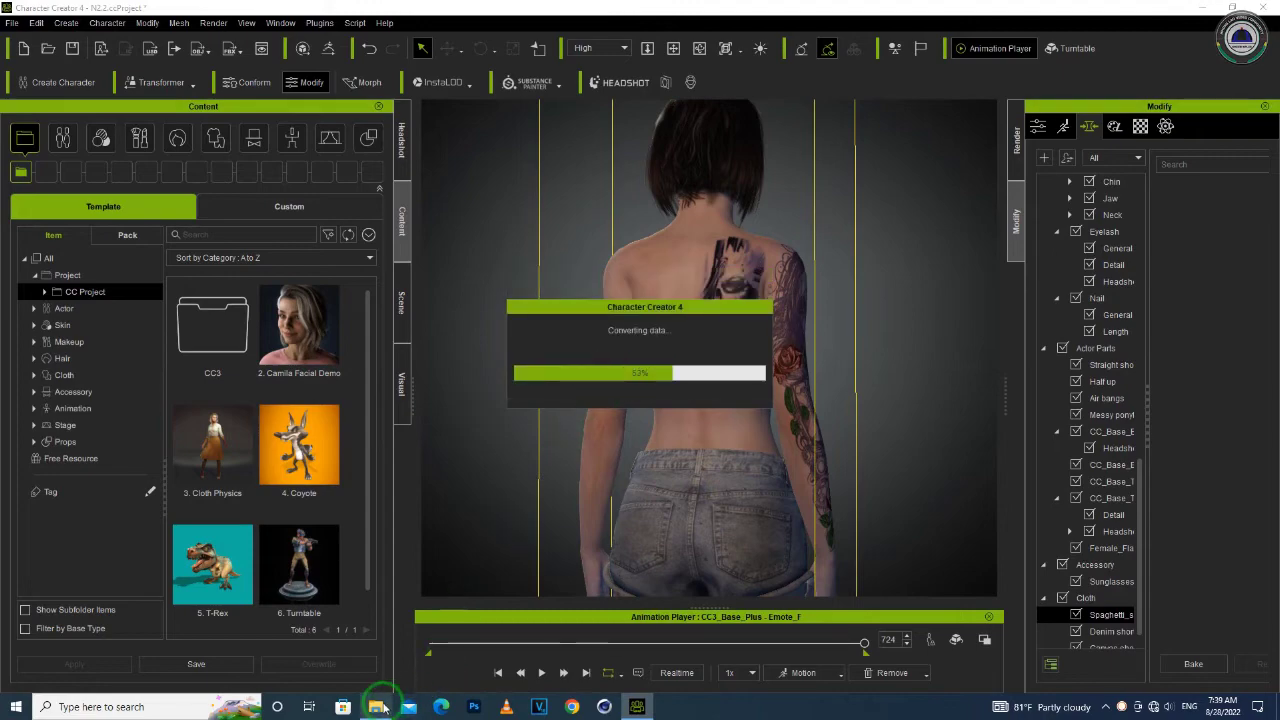
click(379, 706)
click(1163, 177)
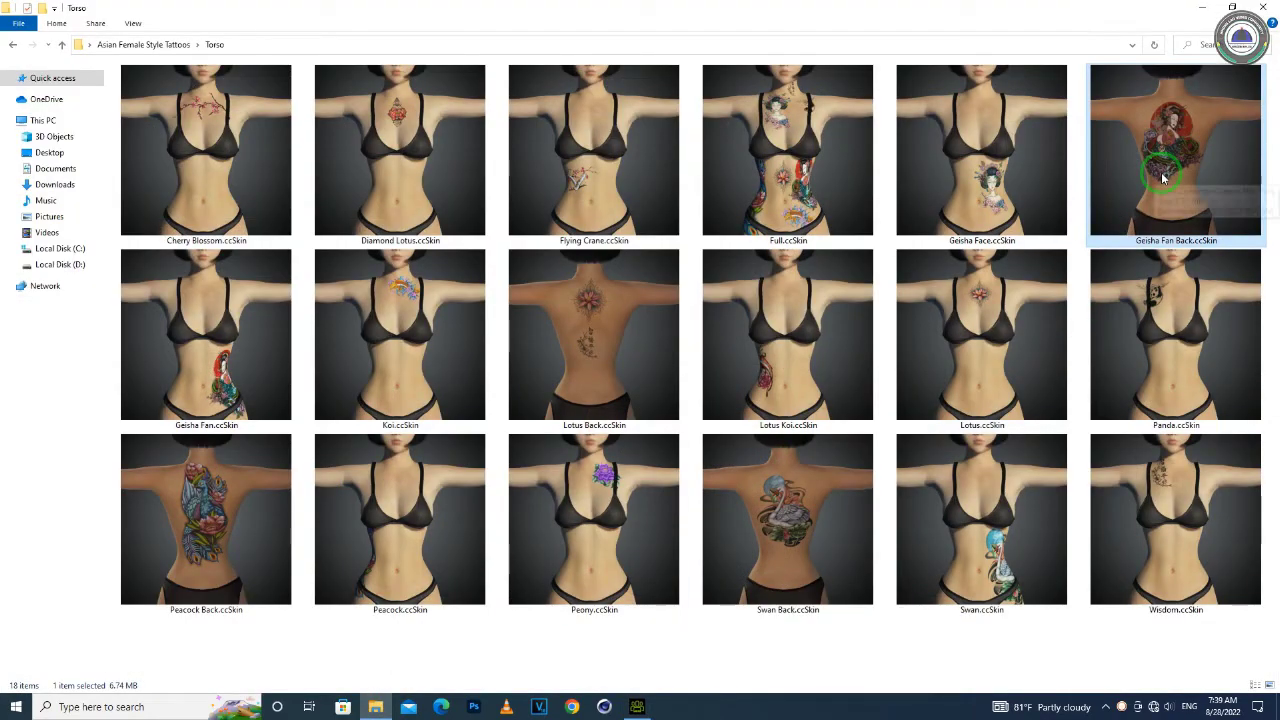
click(1201, 8)
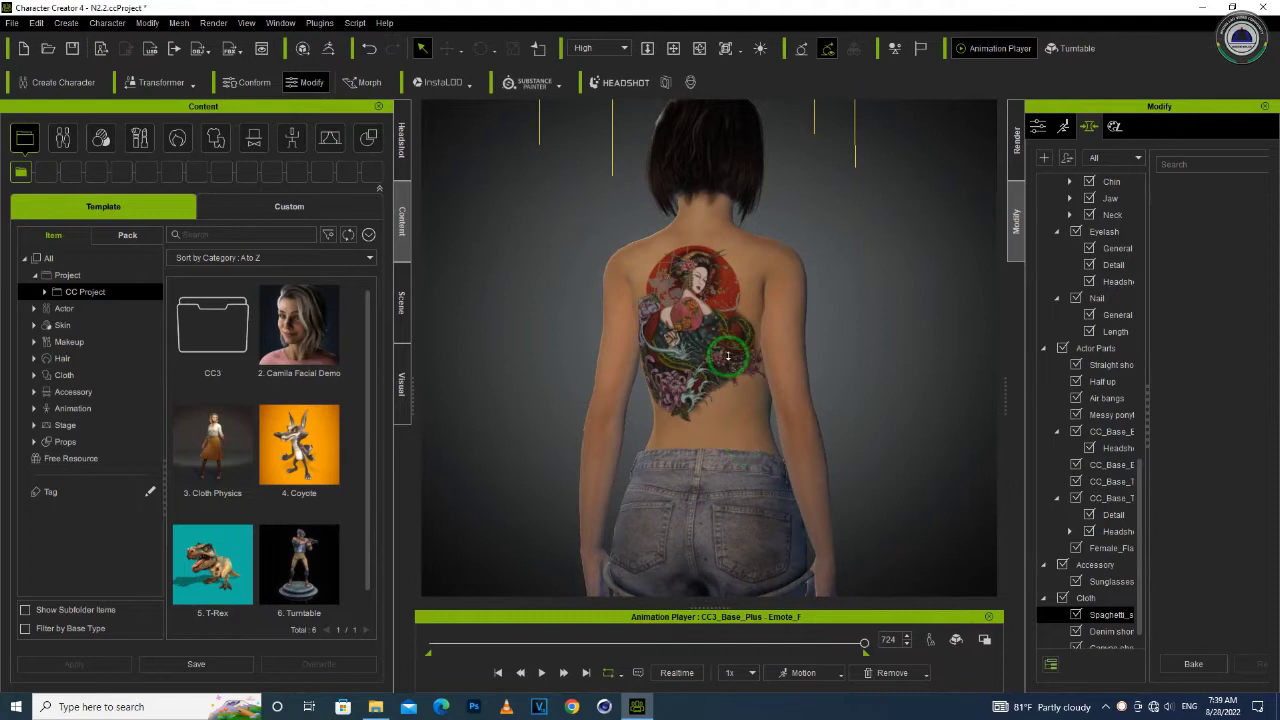
Inspect the back tattoo, and apply the Full skin from the Torso folder to the character
scroll(728, 355, up, 2)
right_drag(592, 403, 1038, 419)
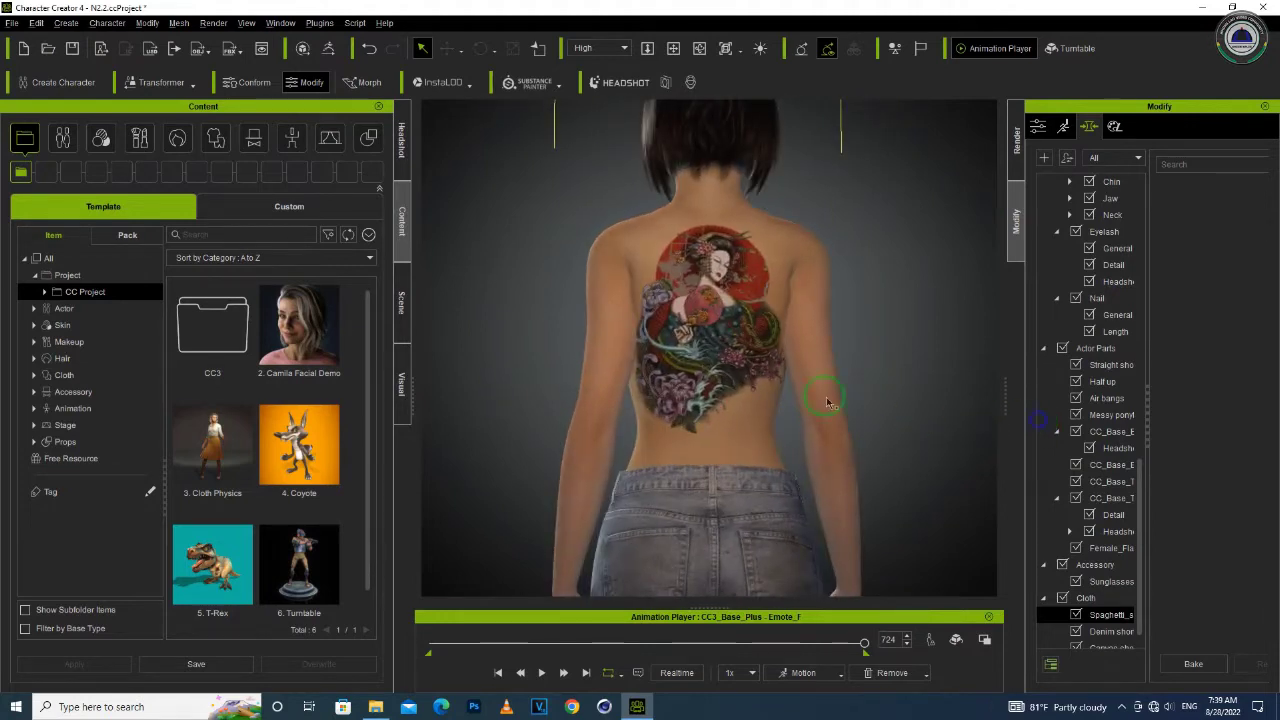
scroll(714, 380, up, 2)
scroll(714, 380, down, 3)
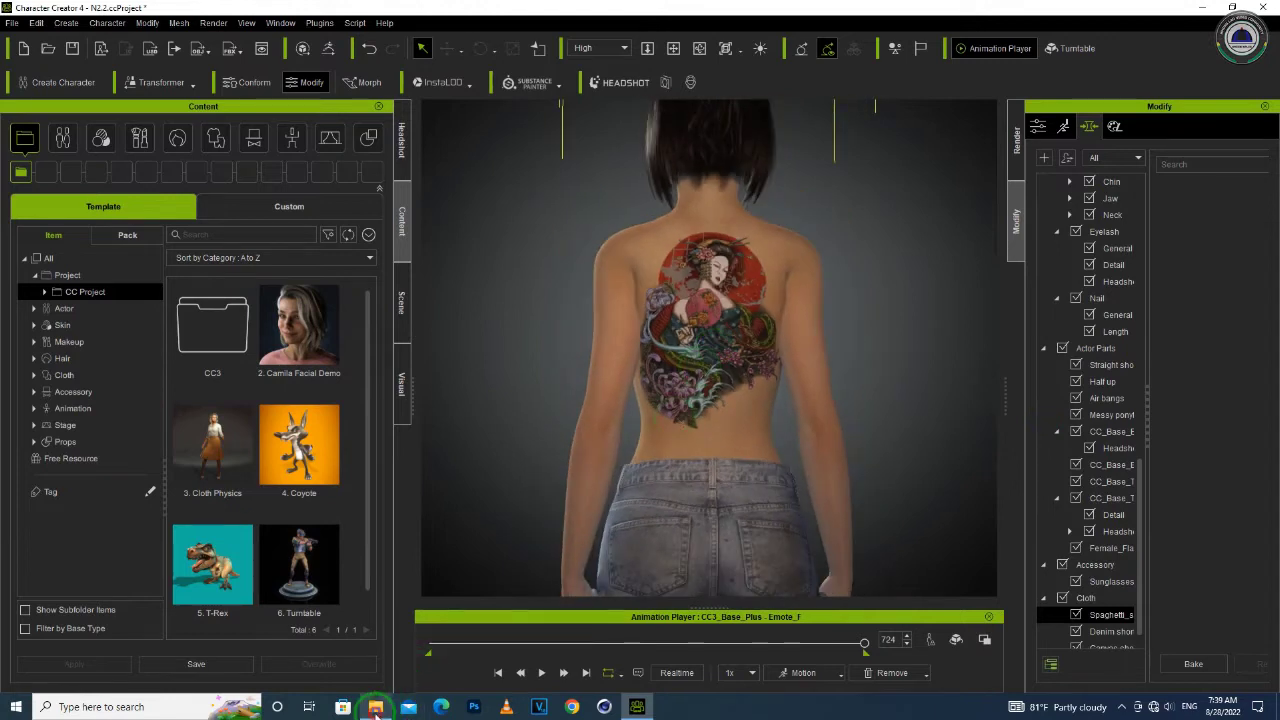
click(375, 707)
drag(810, 140, 710, 368)
click(594, 378)
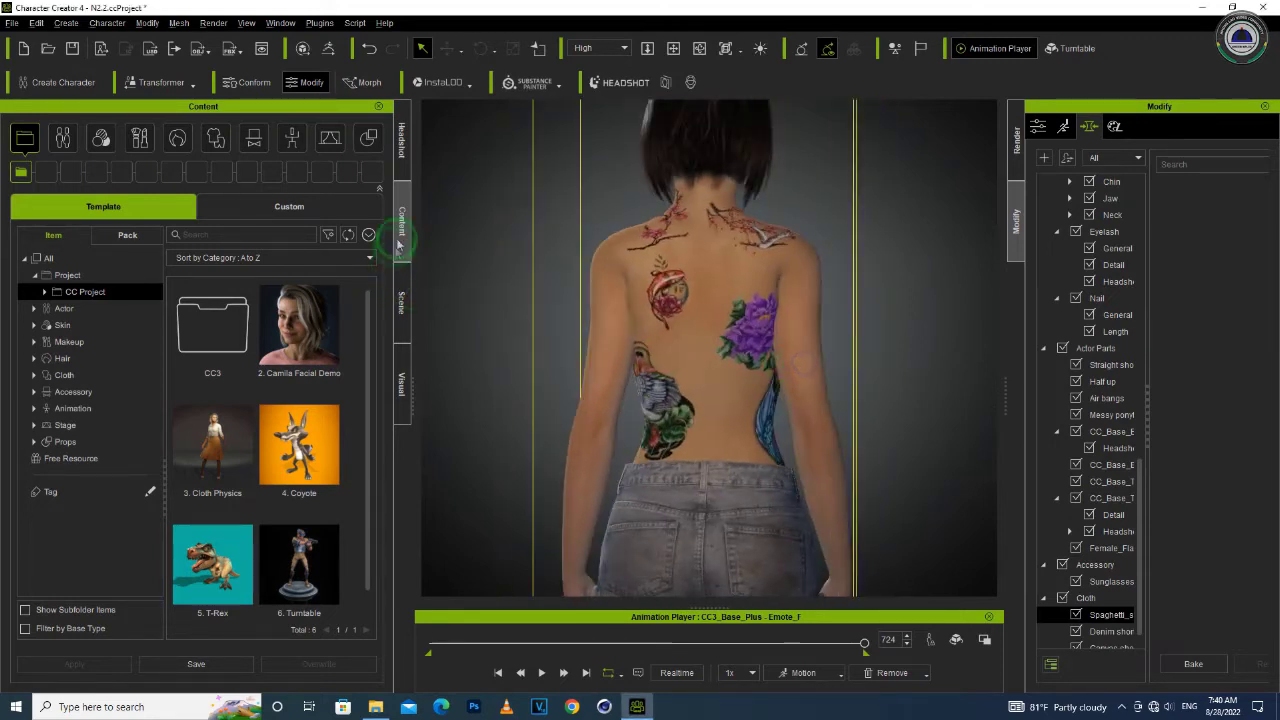
Unhide the Spaghetti_strap_Top and inspect the tattoos on the character's chest and neck from the front
click(401, 296)
click(155, 236)
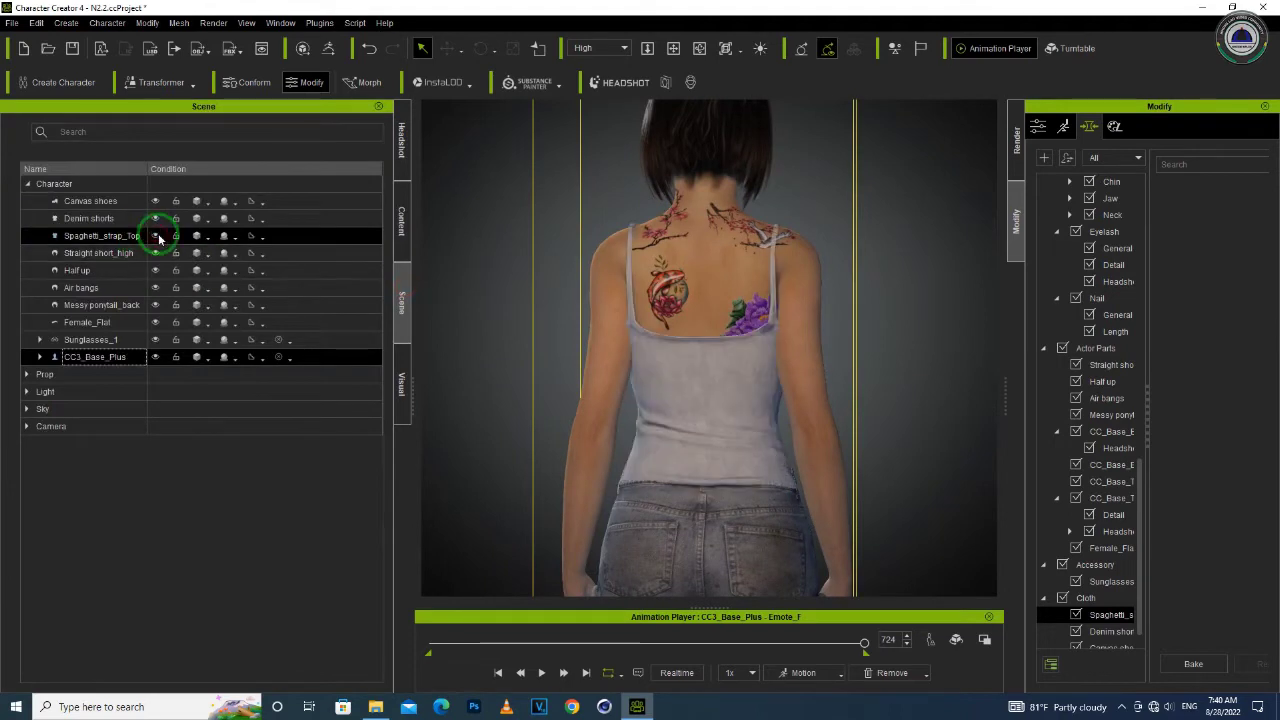
right_drag(697, 333, 325, 321)
right_drag(808, 360, 922, 354)
middle_drag(783, 263, 780, 386)
scroll(717, 291, up, 5)
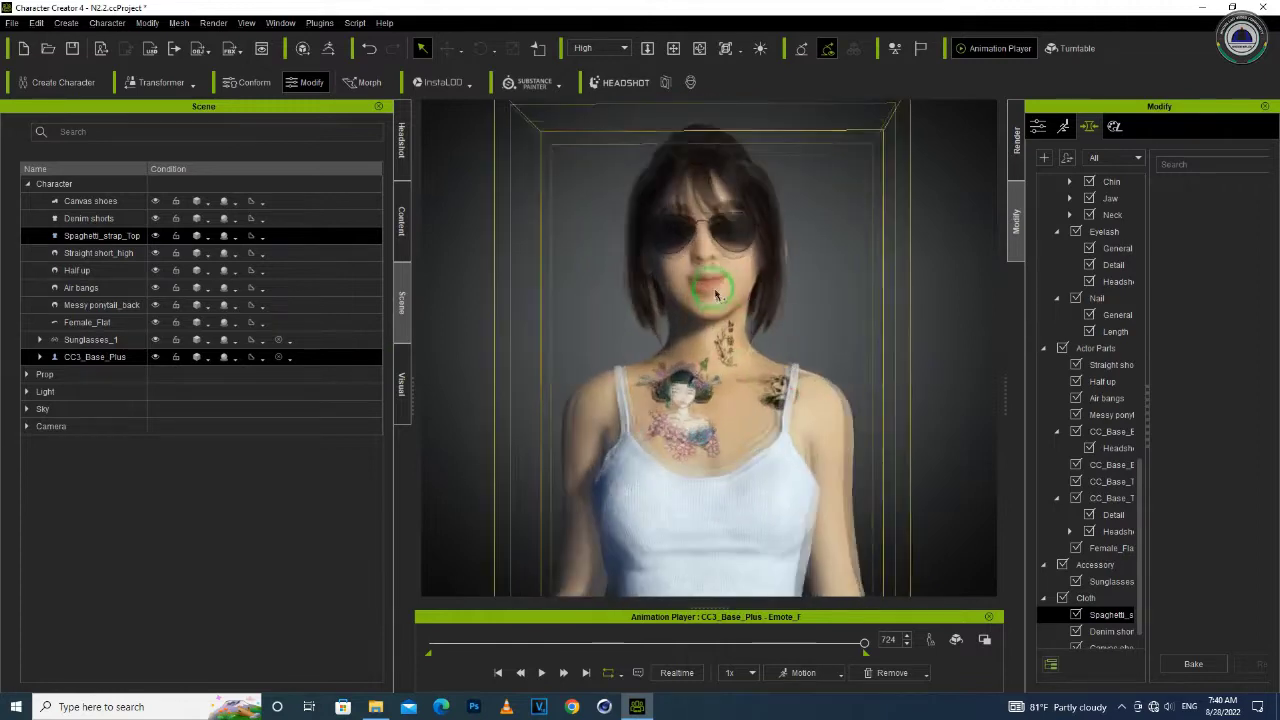
mouse_move(666, 277)
right_down()
mouse_move(811, 311)
mouse_move(935, 275)
mouse_move(603, 283)
mouse_move(666, 291)
right_up()
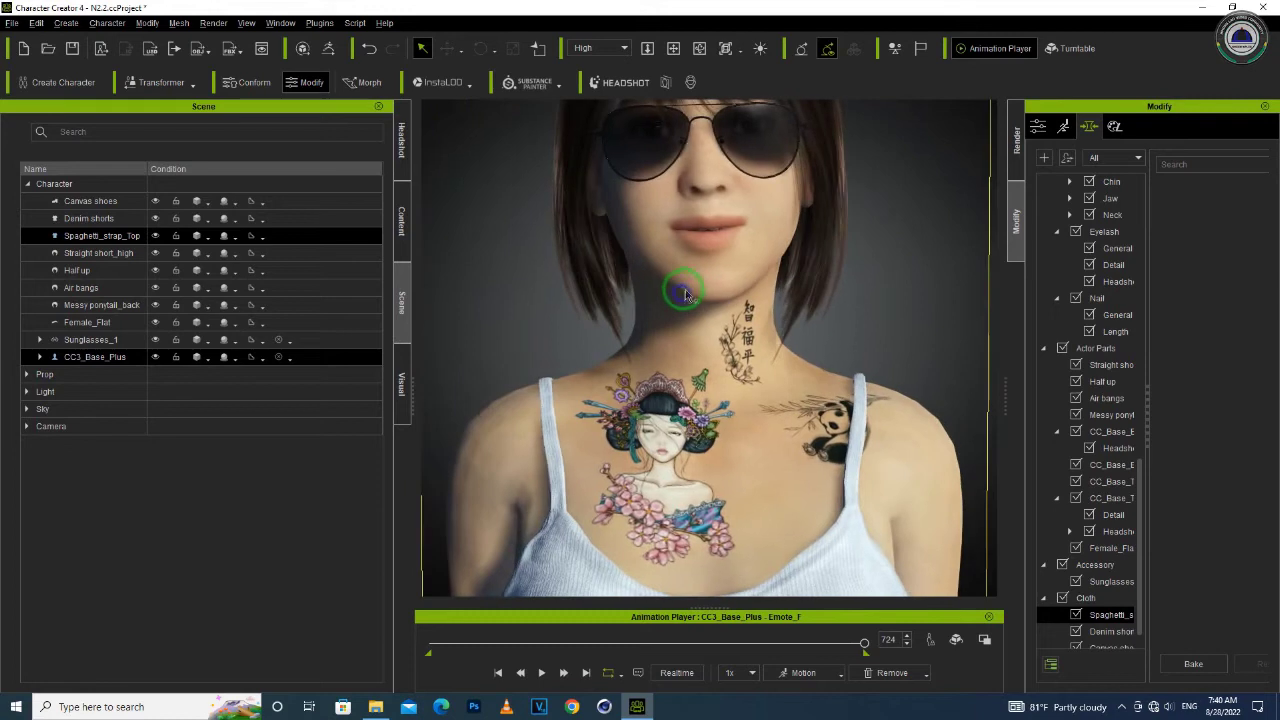
scroll(691, 283, down, 2)
scroll(691, 283, down, 3)
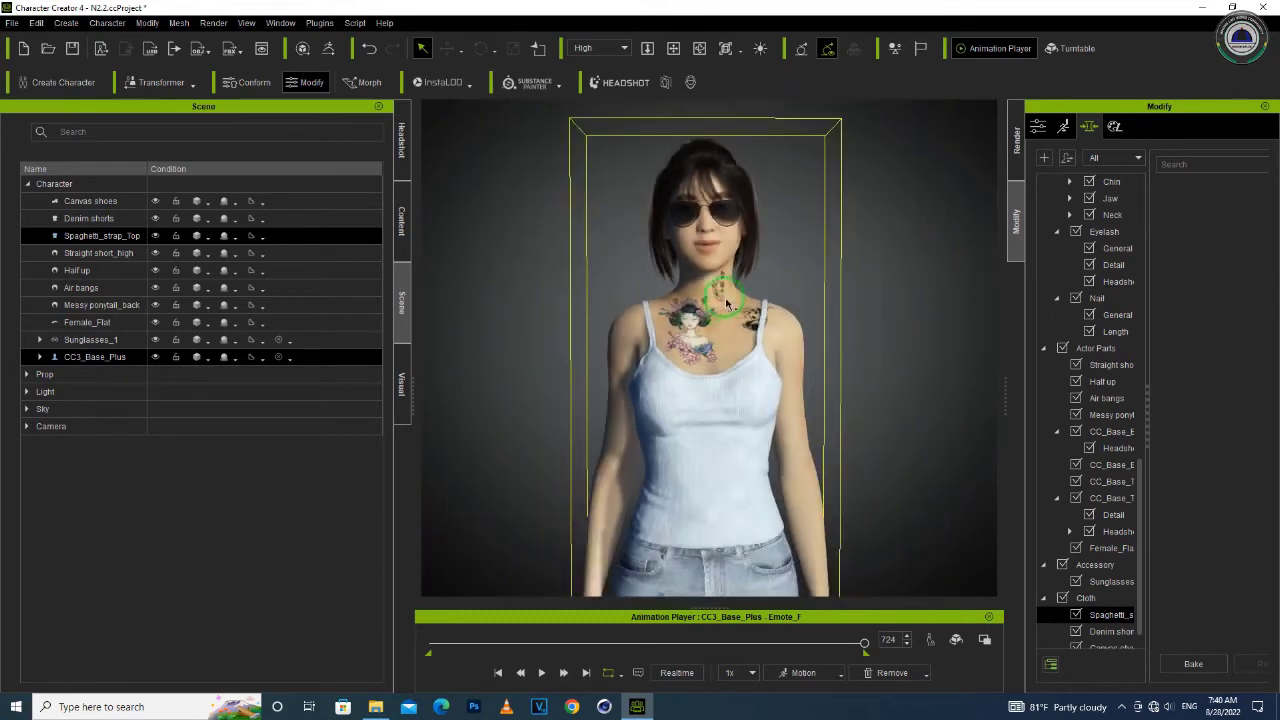
mouse_move(633, 318)
right_down()
mouse_move(857, 337)
mouse_move(749, 380)
mouse_move(645, 300)
right_up()
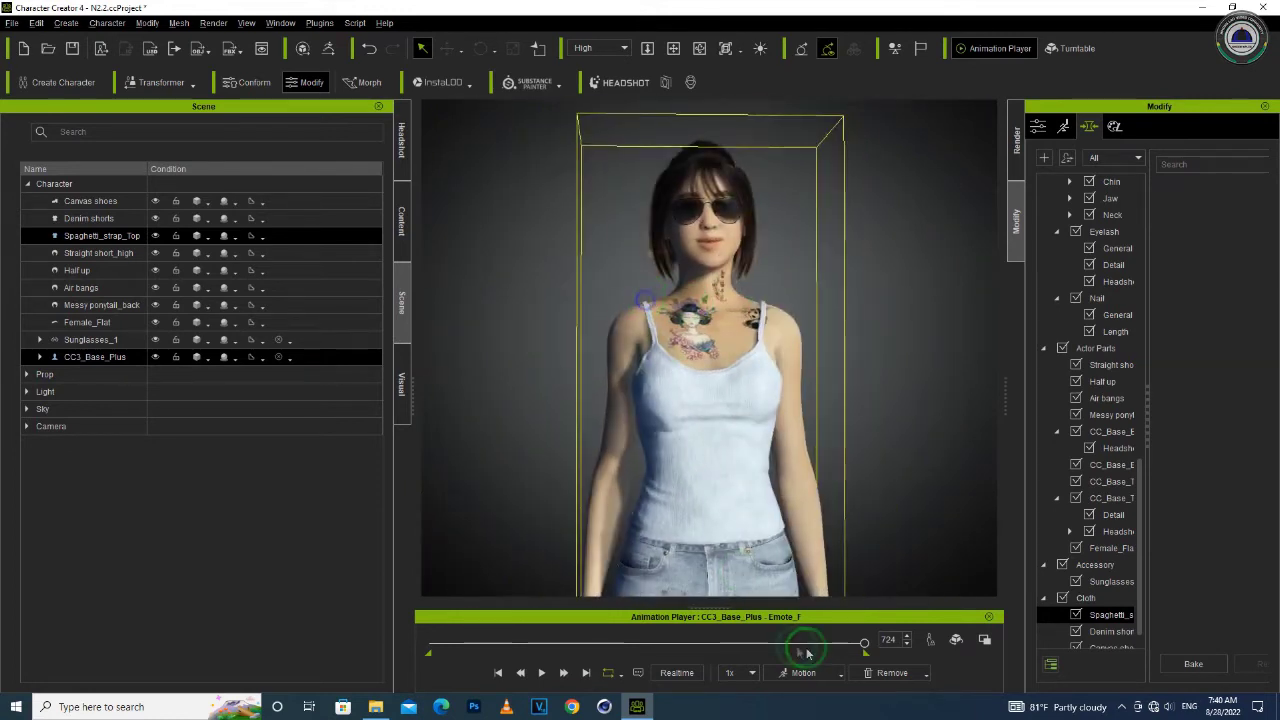
Scrub the animation to frame 319 and examine the neck and chest tattoos up close in that pose
drag(484, 646, 608, 660)
scroll(703, 330, up, 5)
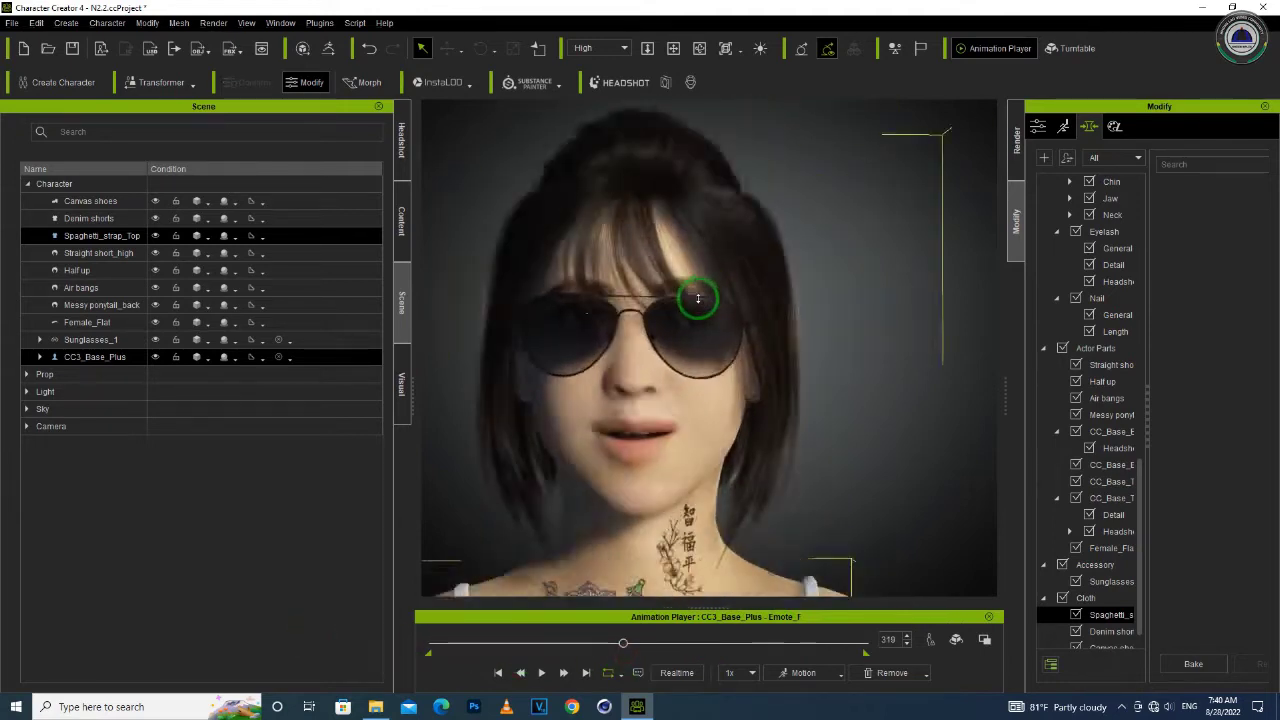
scroll(698, 299, up, 2)
alt+right_drag(831, 420, 519, 398)
alt+drag(720, 346, 799, 311)
scroll(799, 311, down, 5)
alt+right_drag(622, 422, 904, 435)
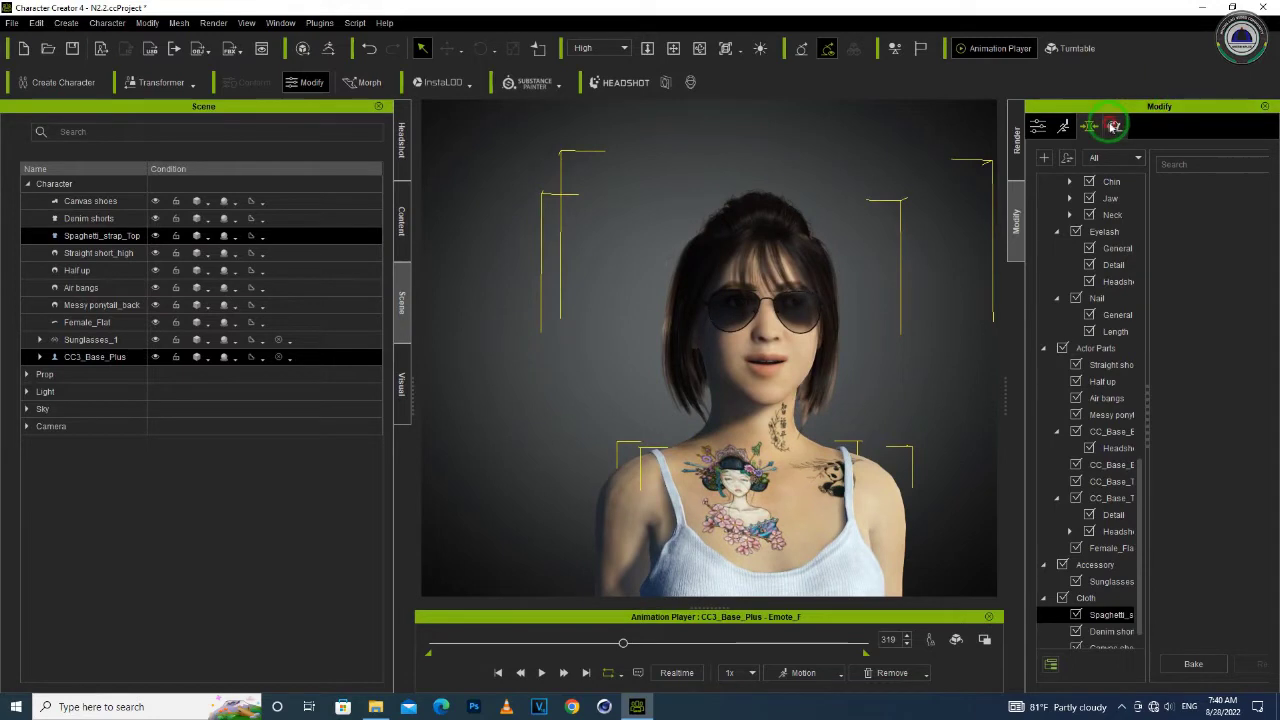
Turn the character around and hide only the Spaghetti_strap_Top to expose the tattoos on the back
click(1114, 127)
scroll(740, 405, down, 3)
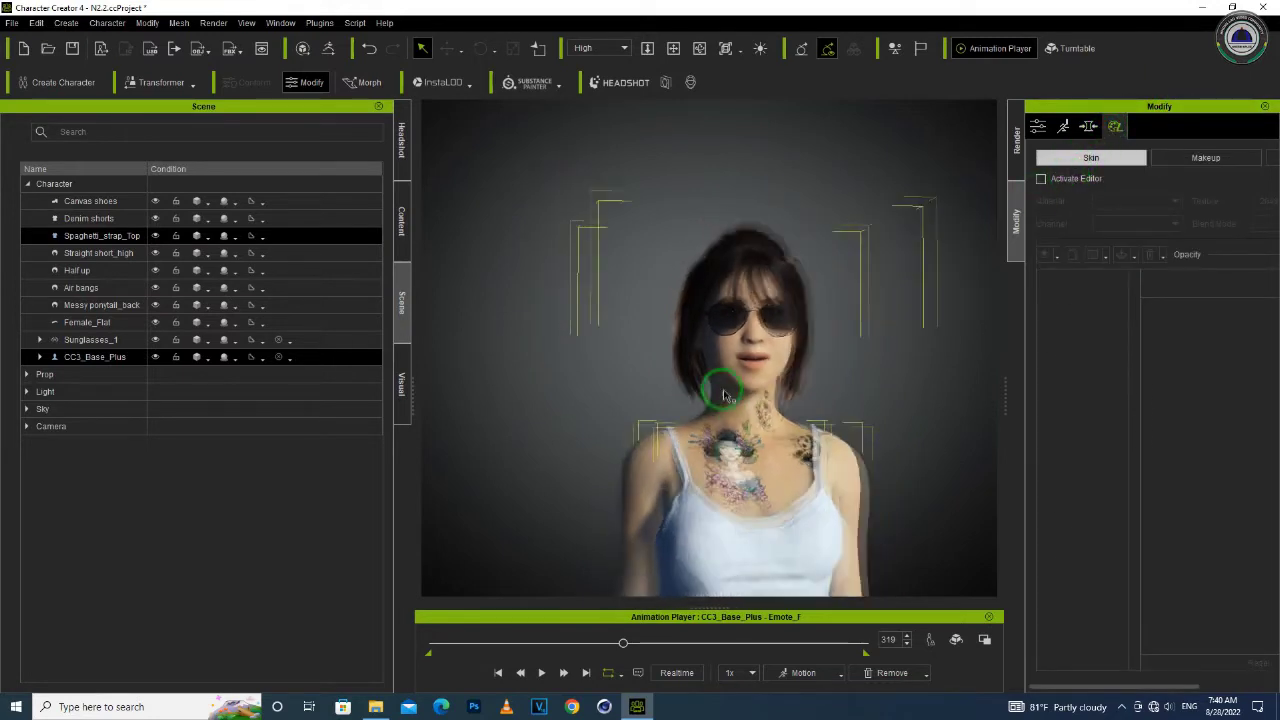
alt+drag(714, 428, 654, 371)
alt+right_drag(654, 371, 597, 349)
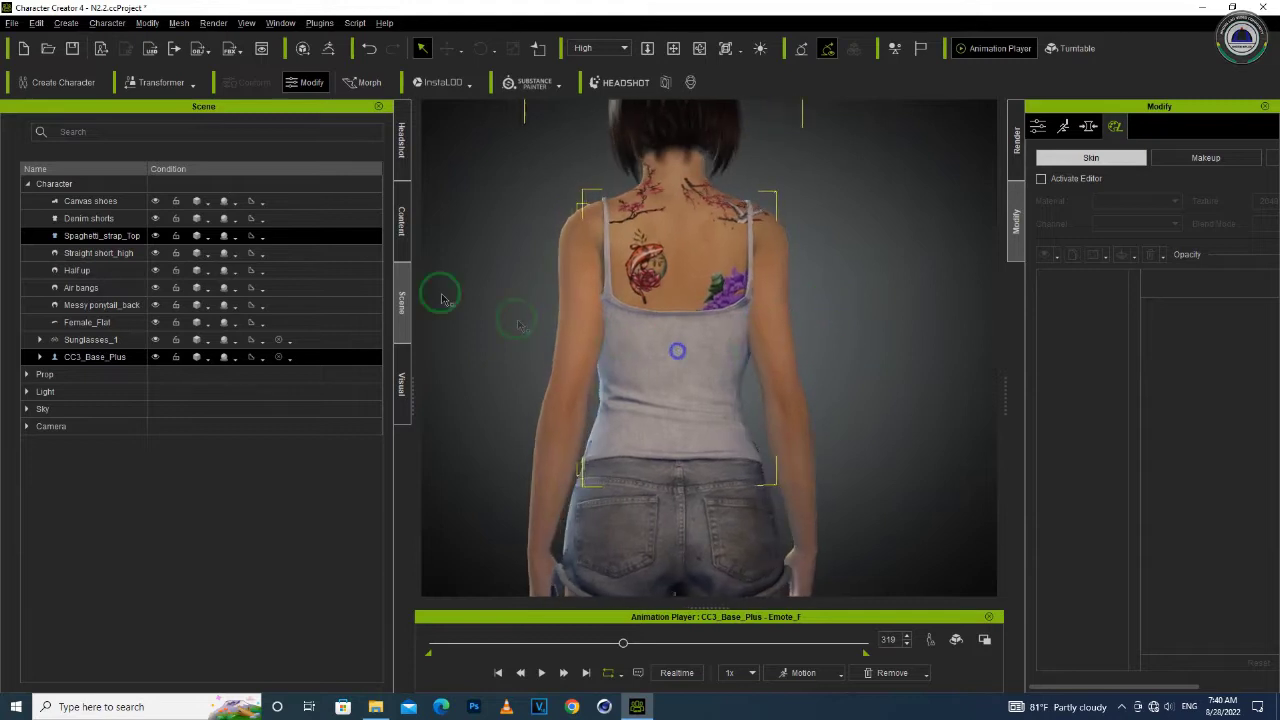
click(154, 236)
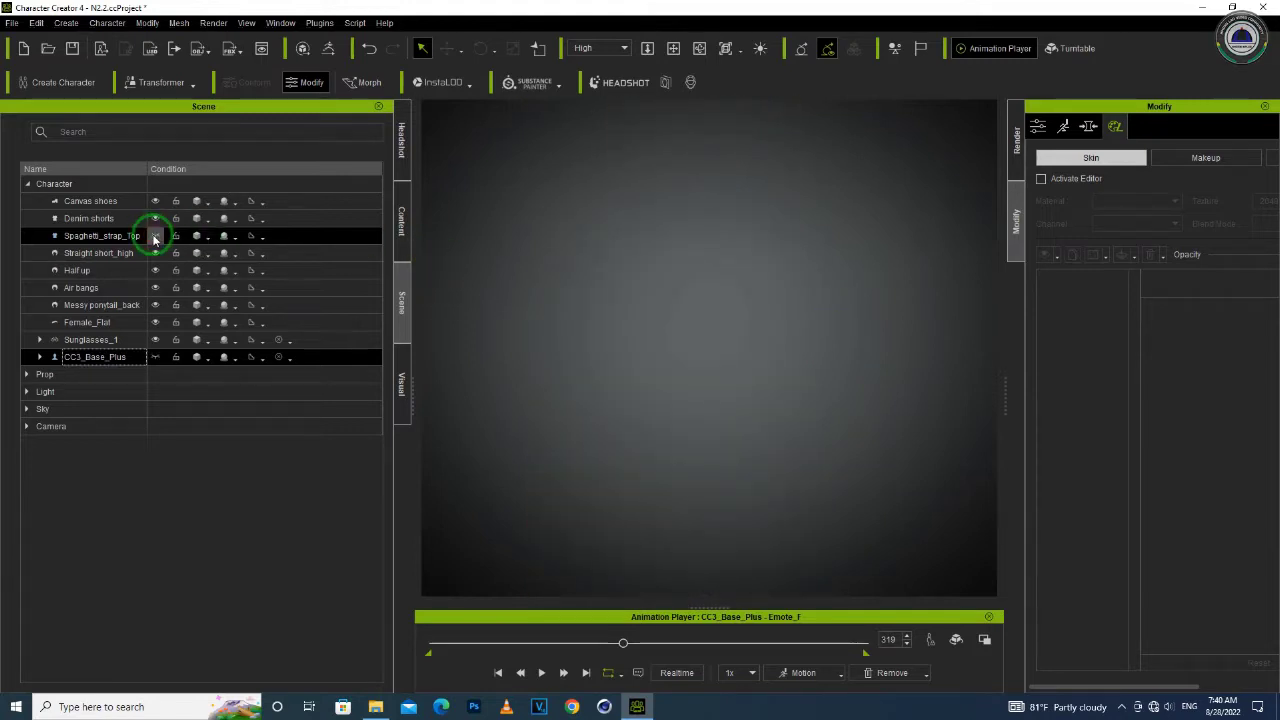
click(154, 236)
click(194, 430)
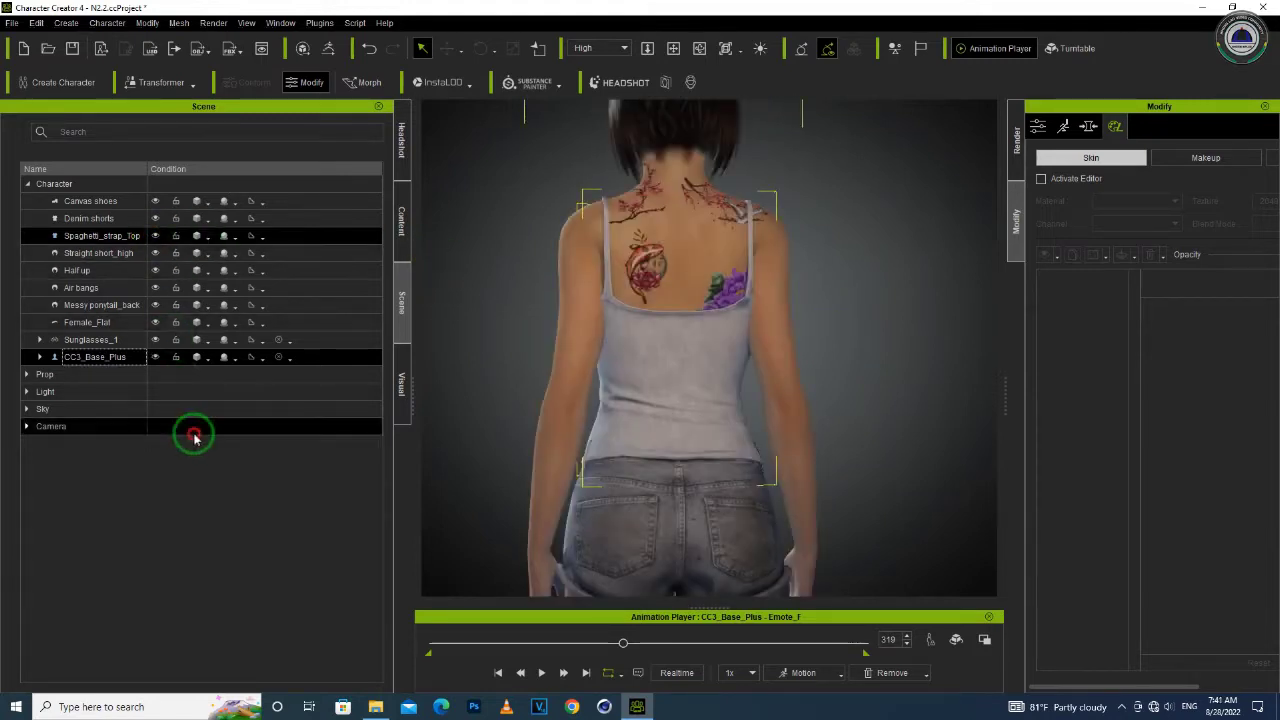
click(155, 236)
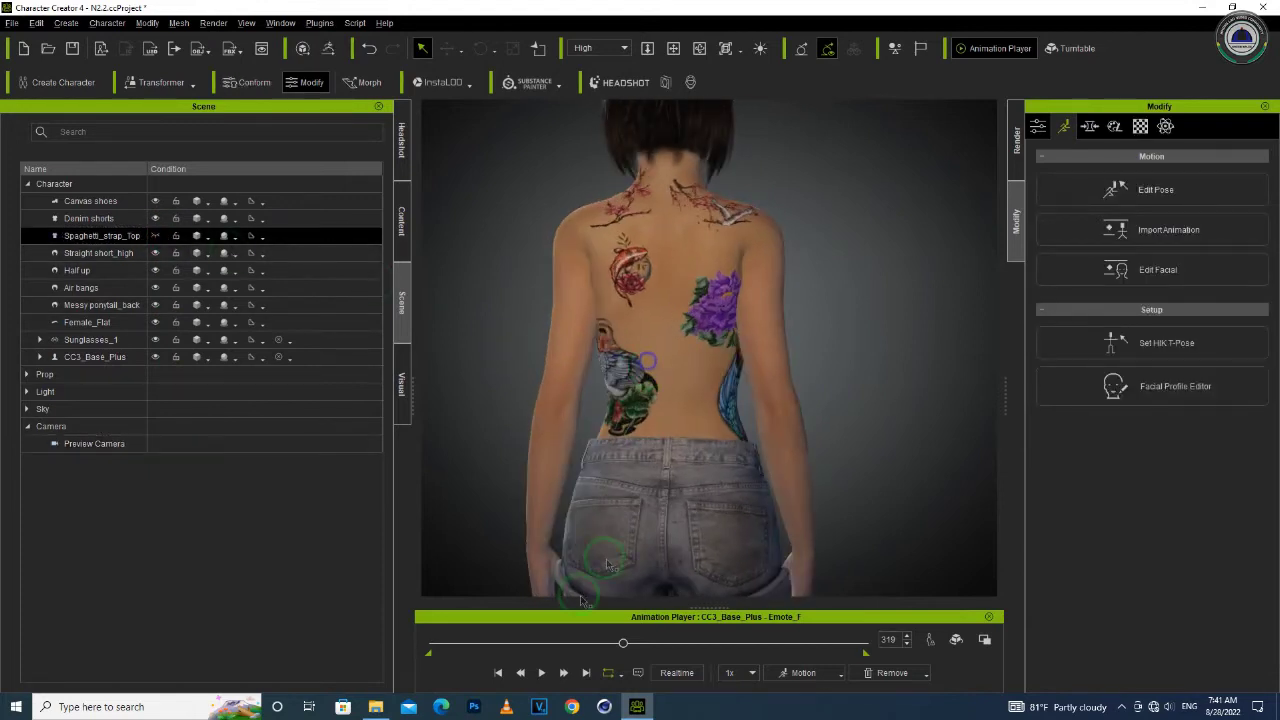
Apply the Diamond Lotus skin from the Torso tattoo folder to the character
click(375, 706)
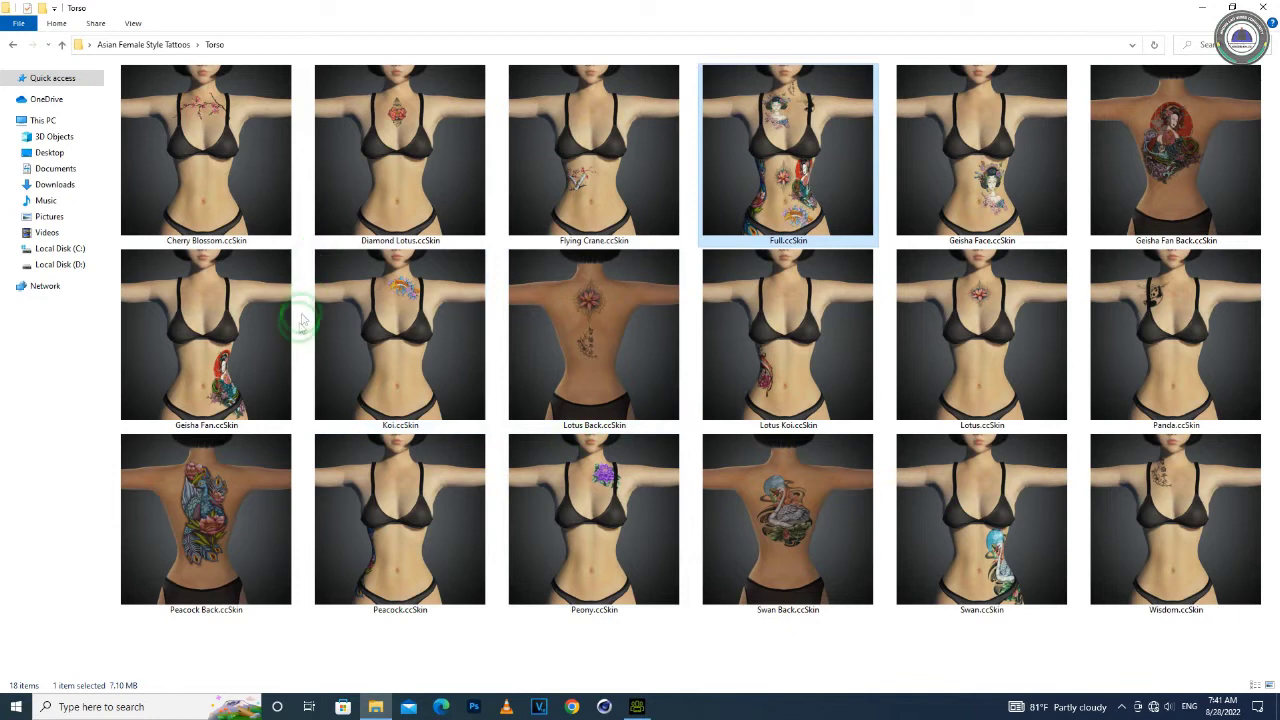
click(249, 143)
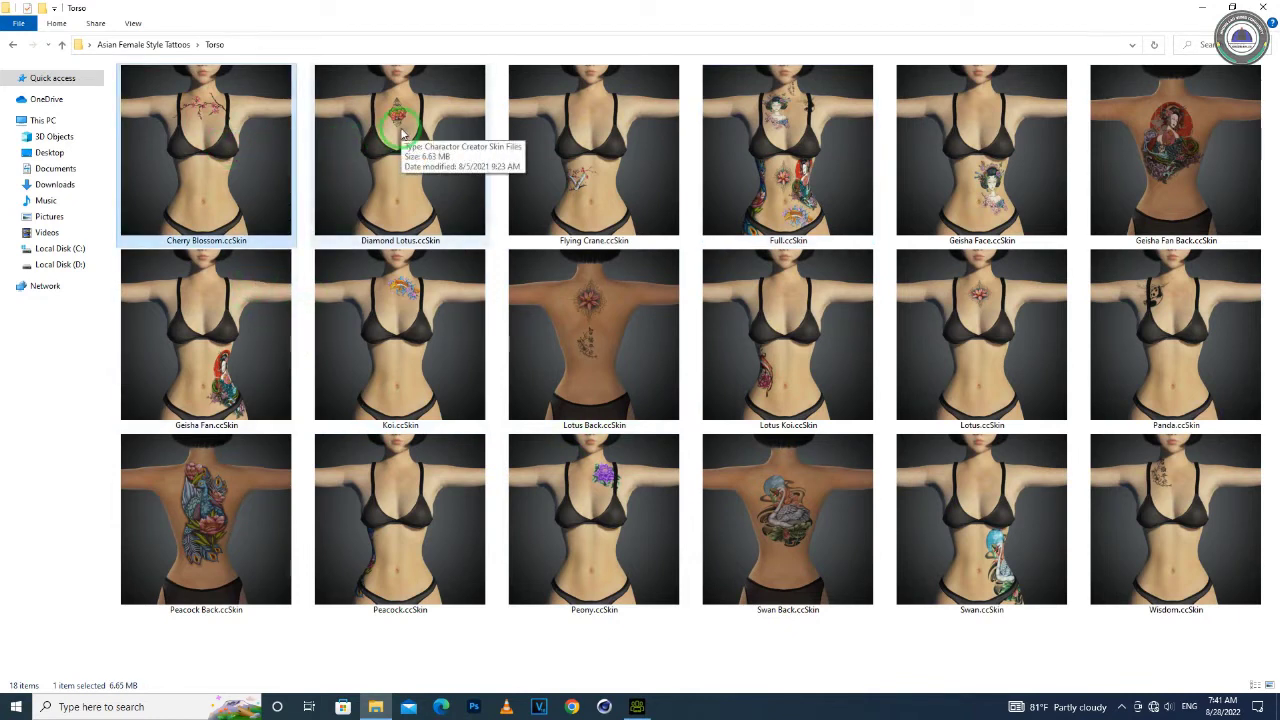
drag(403, 133, 655, 385)
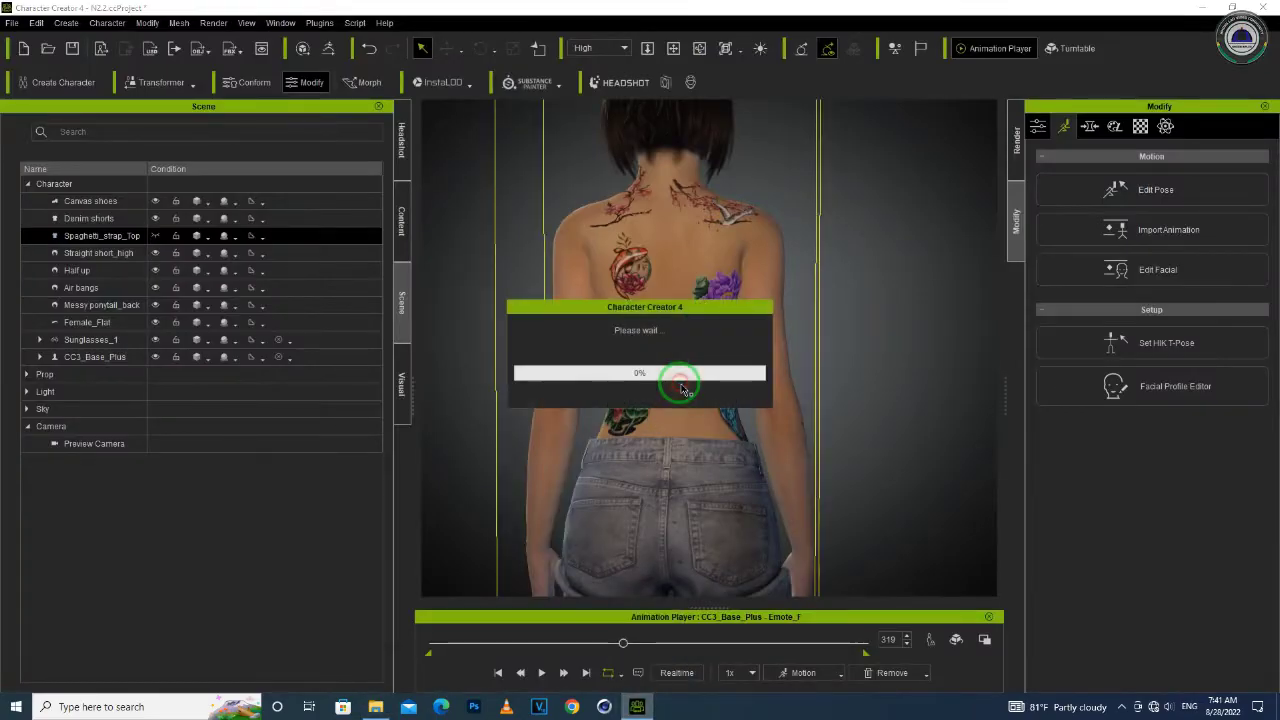
click(586, 381)
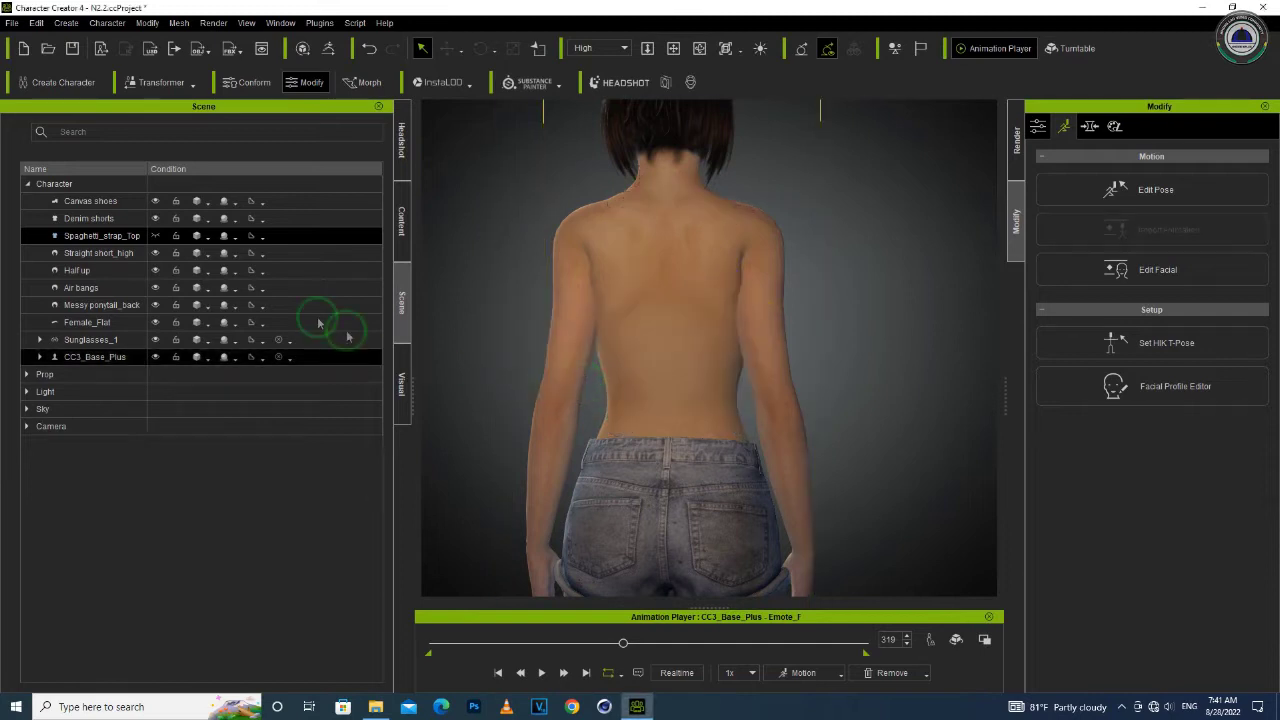
Show the Spaghetti_strap_Top again and examine the chest tattoo from the front
click(155, 237)
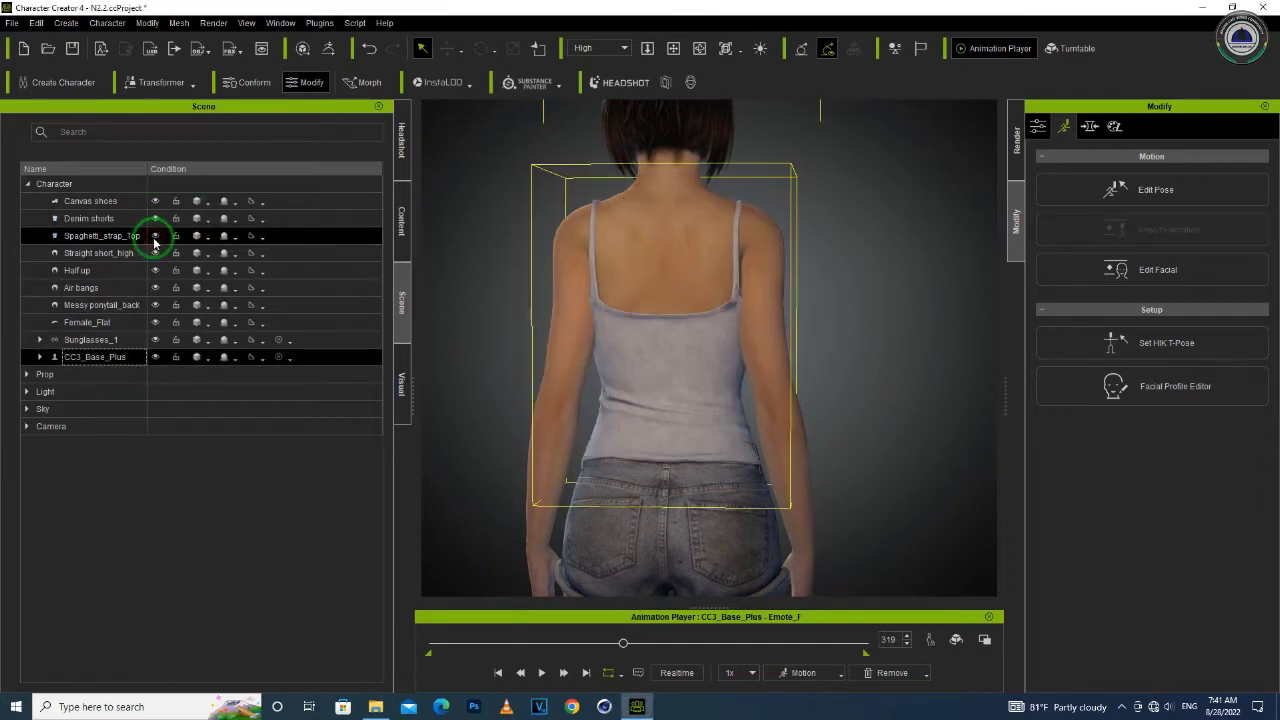
right_drag(808, 367, 663, 411)
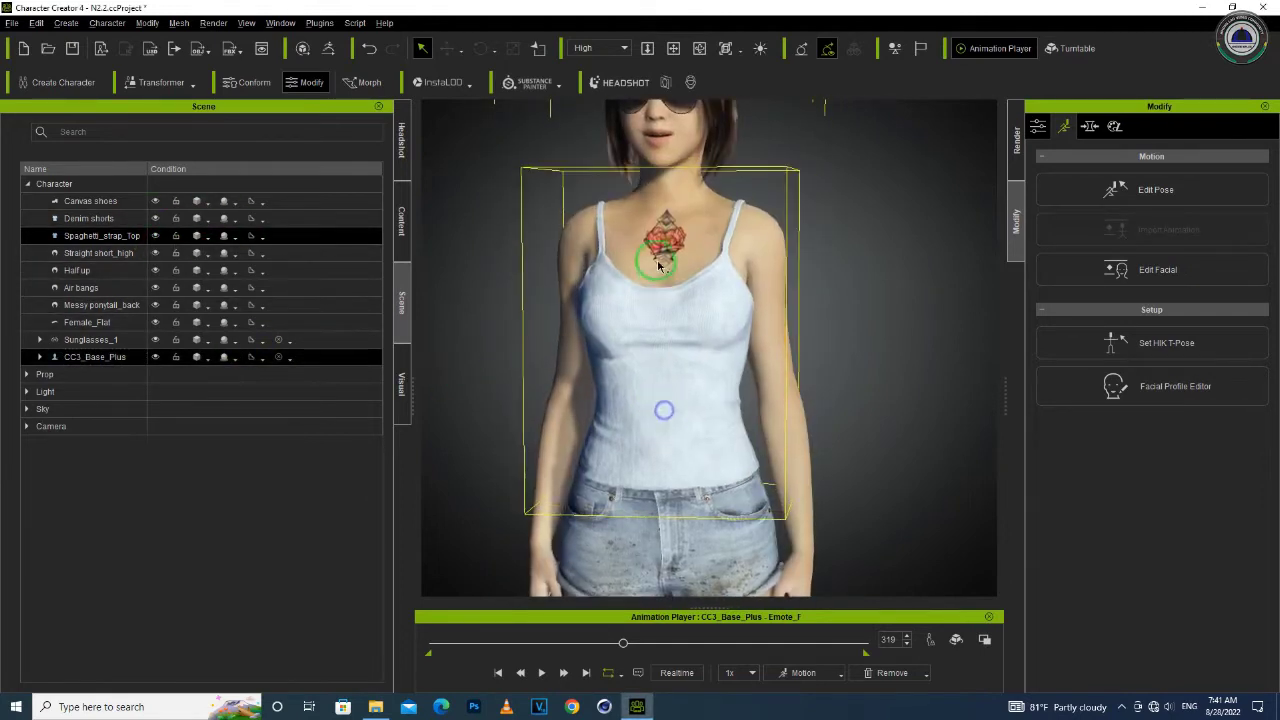
middle_drag(663, 263, 688, 410)
scroll(680, 335, down, 4)
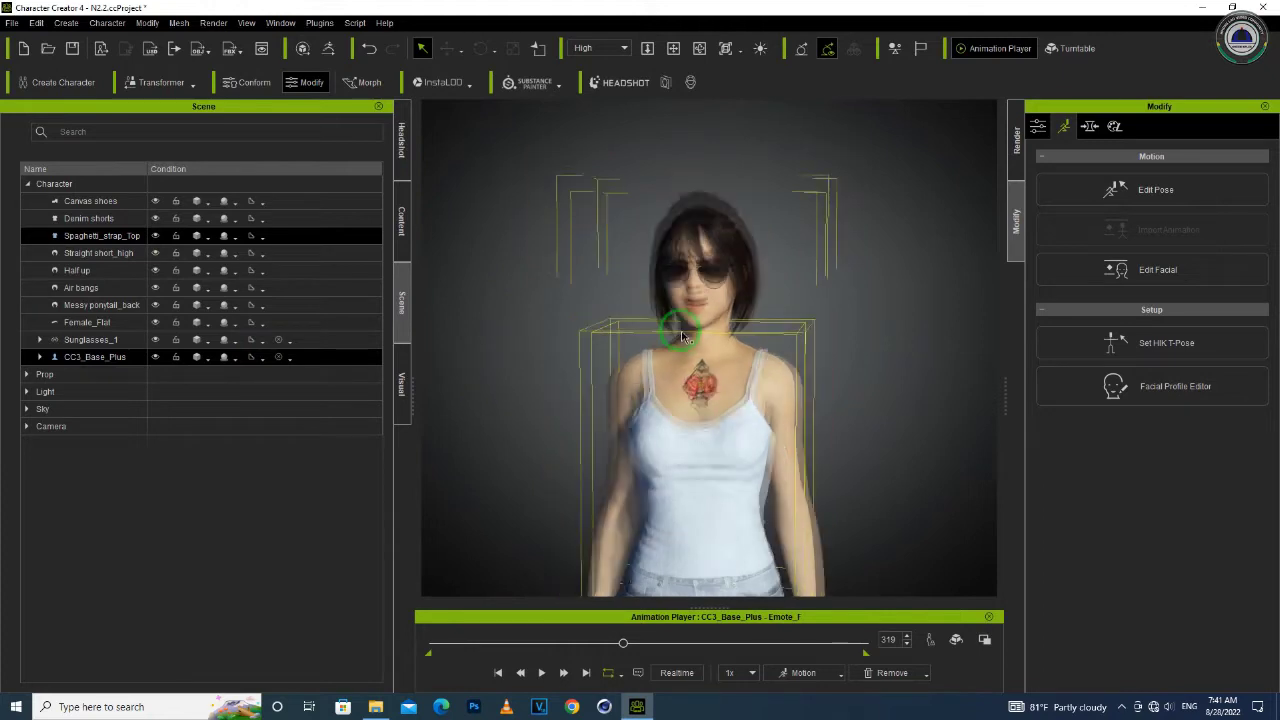
middle_drag(714, 494, 714, 302)
scroll(722, 357, down, 1)
right_drag(722, 357, 660, 206)
middle_drag(660, 206, 651, 196)
Apply the Geisha Face skin from the Leg tattoo folder to the character
click(375, 706)
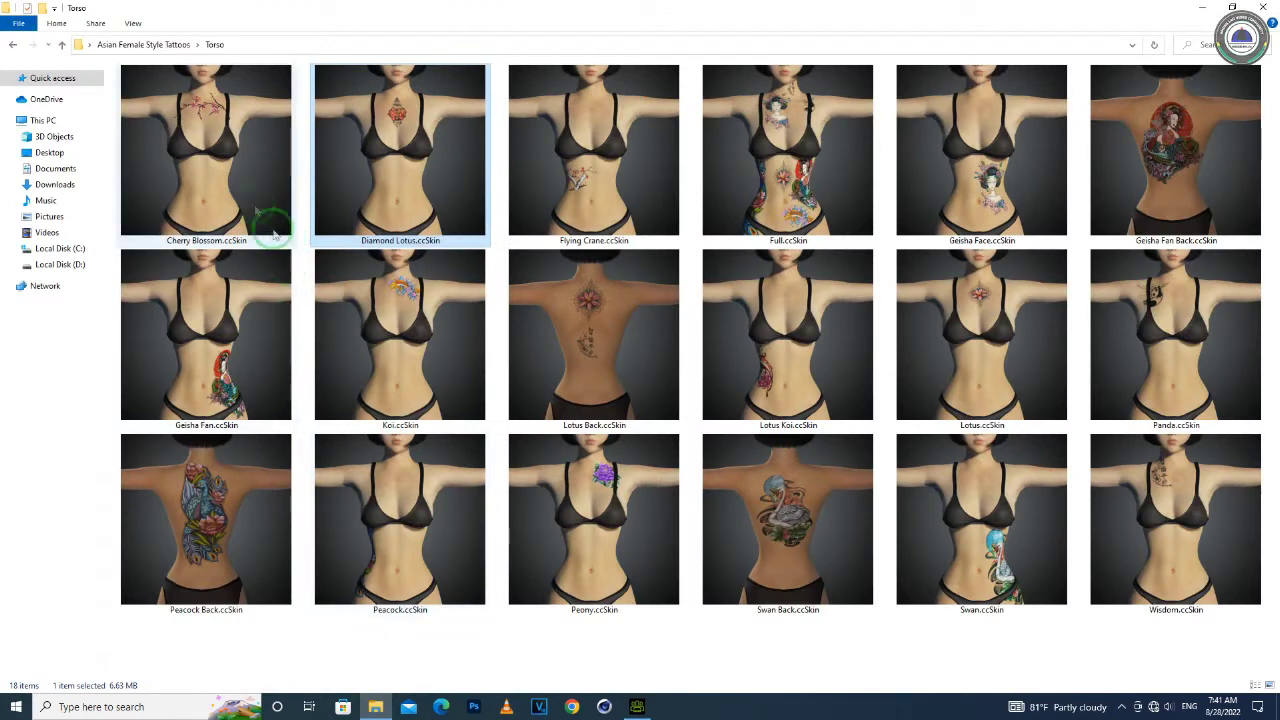
click(13, 44)
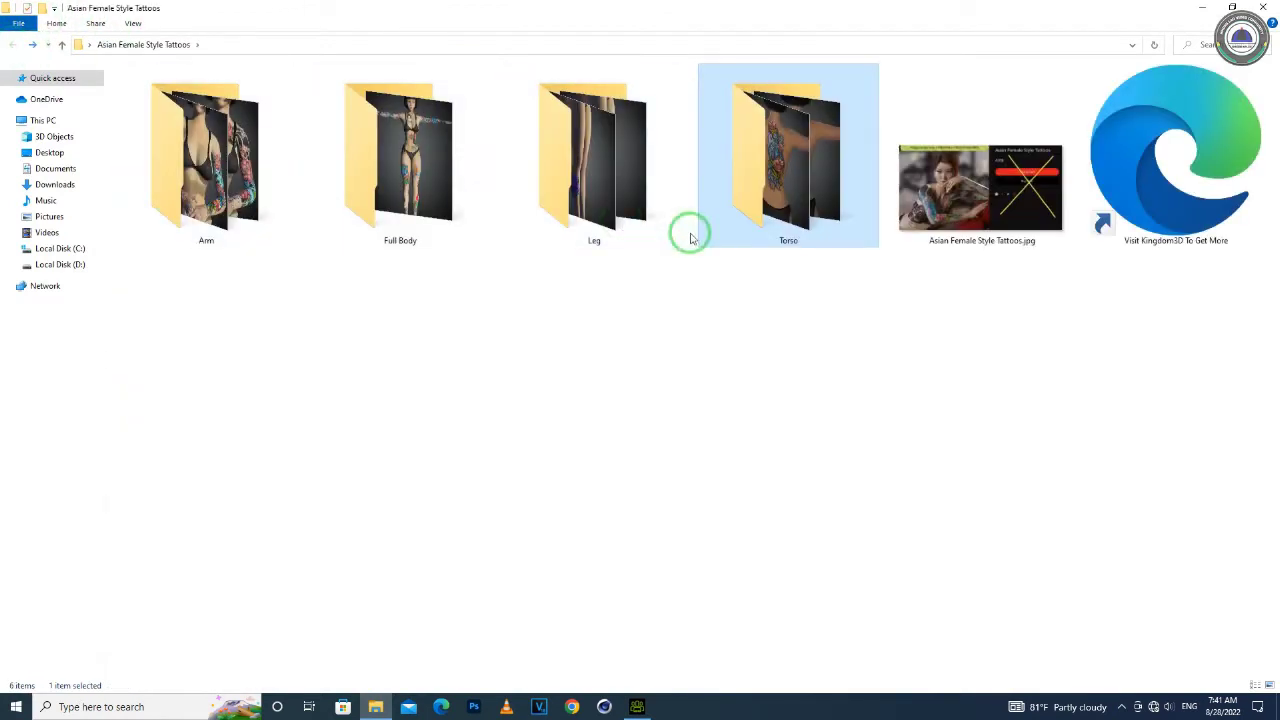
double_click(560, 186)
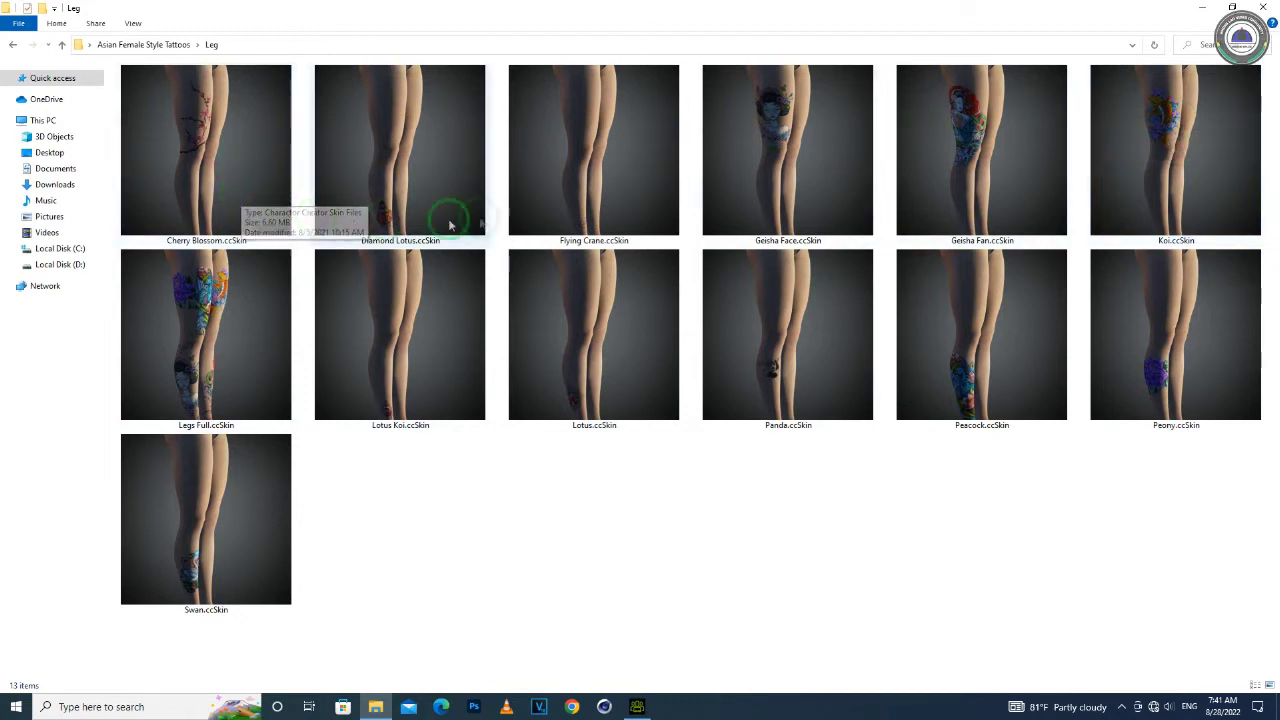
drag(785, 118, 668, 400)
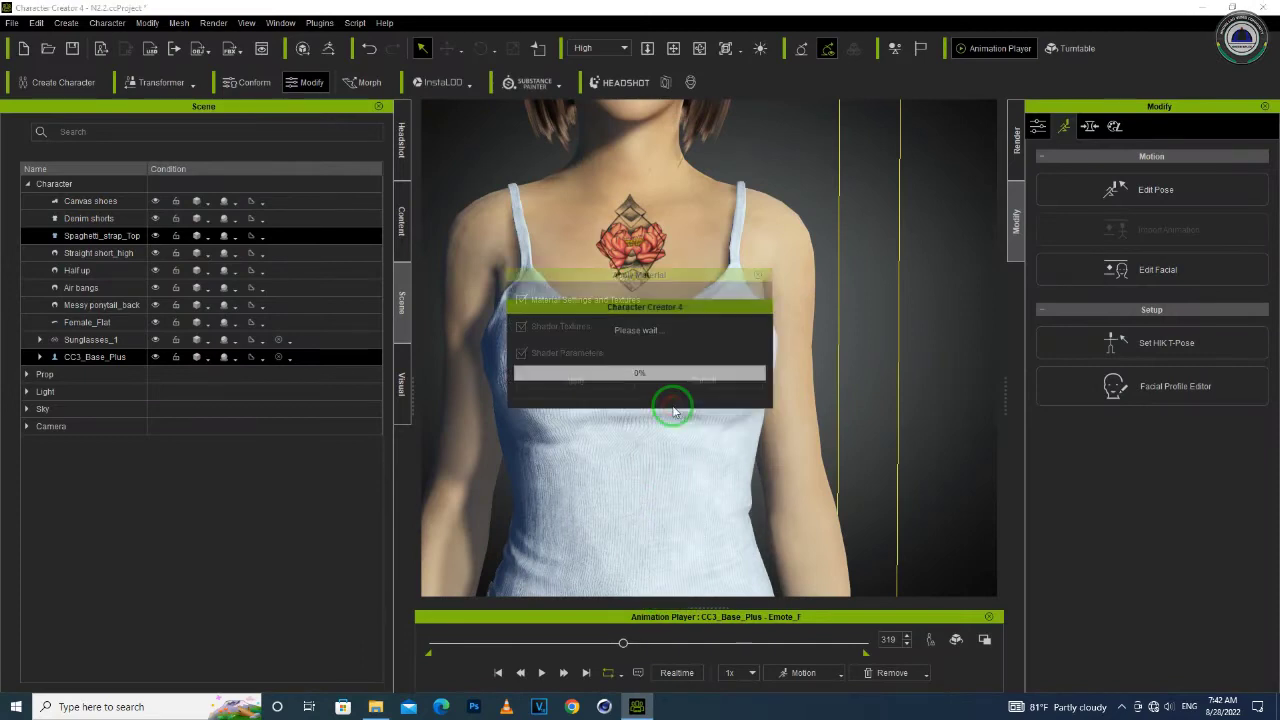
click(591, 392)
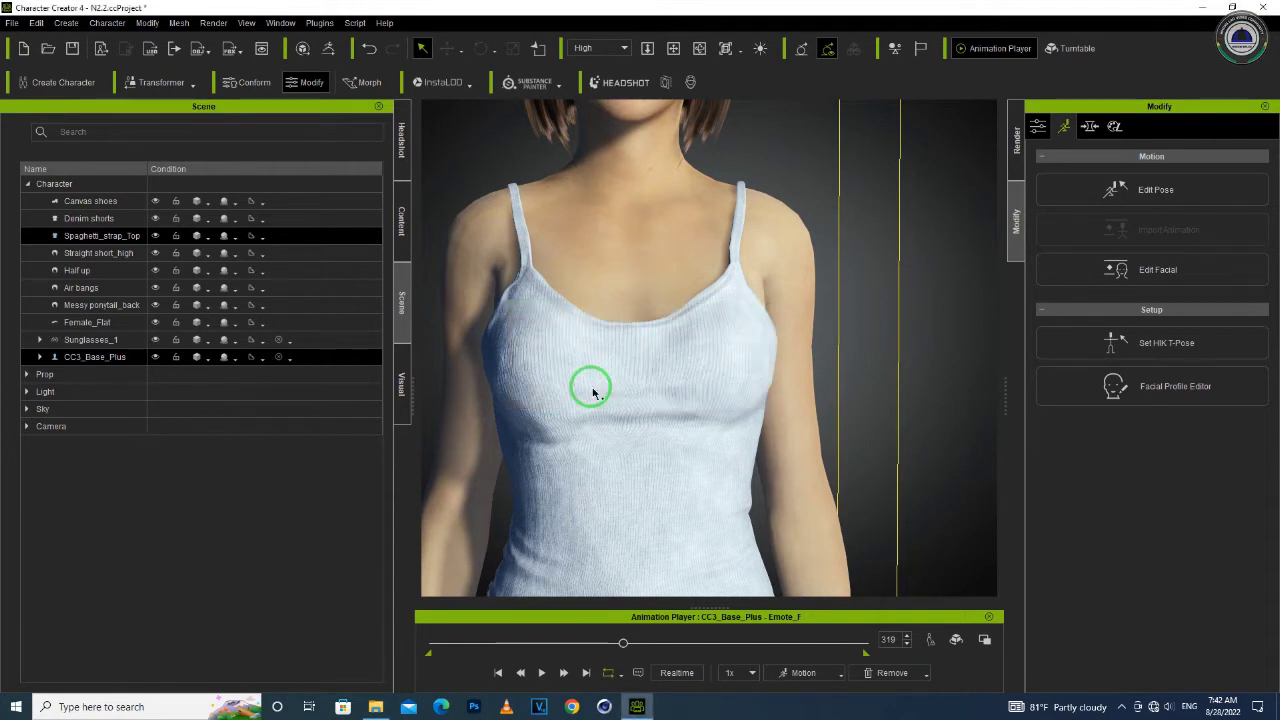
Examine the Geisha Face tattoo on the character's leg from several sides
scroll(592, 388, down, 5)
middle_drag(666, 458, 660, 208)
right_drag(563, 314, 908, 306)
right_drag(546, 351, 911, 334)
right_drag(728, 349, 698, 219)
scroll(698, 219, down, 3)
scroll(691, 160, up, 5)
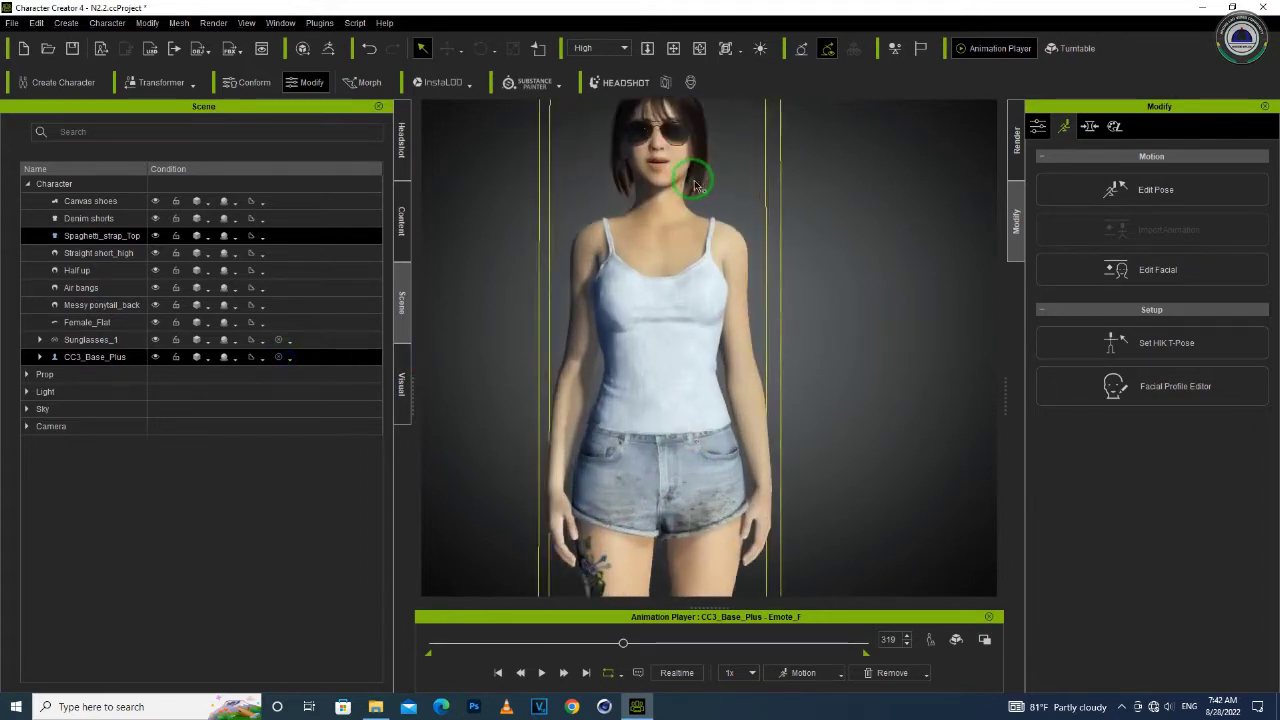
Inspect the character's head and upper body up close from several angles, ending with the full figure
right_drag(690, 187, 707, 340)
scroll(628, 208, up, 5)
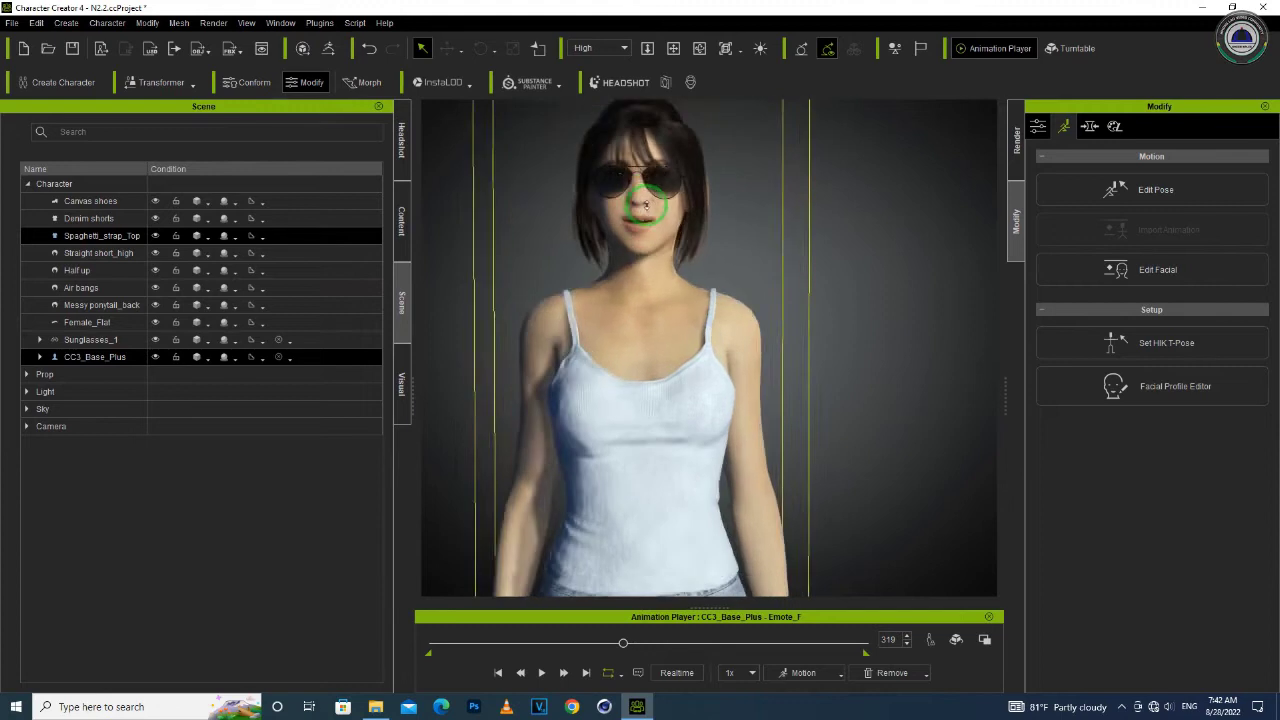
drag(569, 256, 592, 324)
right_drag(592, 324, 424, 290)
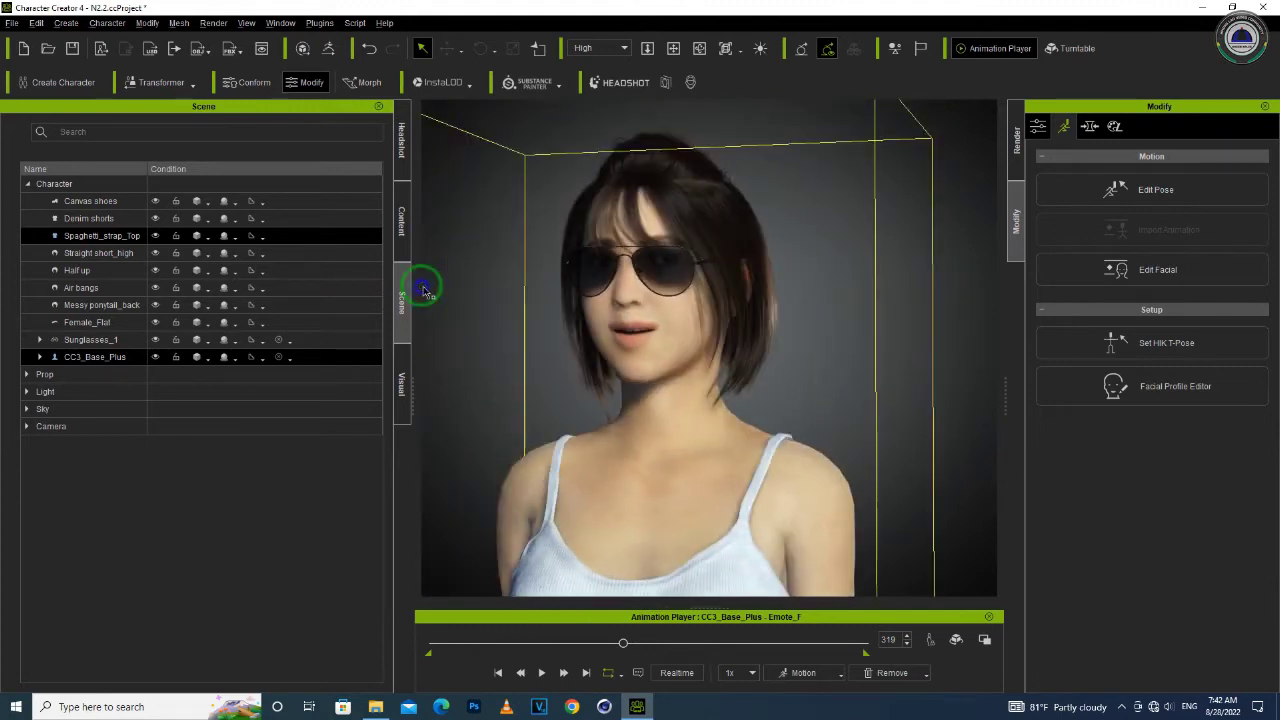
right_drag(735, 349, 400, 377)
right_drag(634, 368, 769, 343)
scroll(751, 314, down, 5)
scroll(710, 250, down, 5)
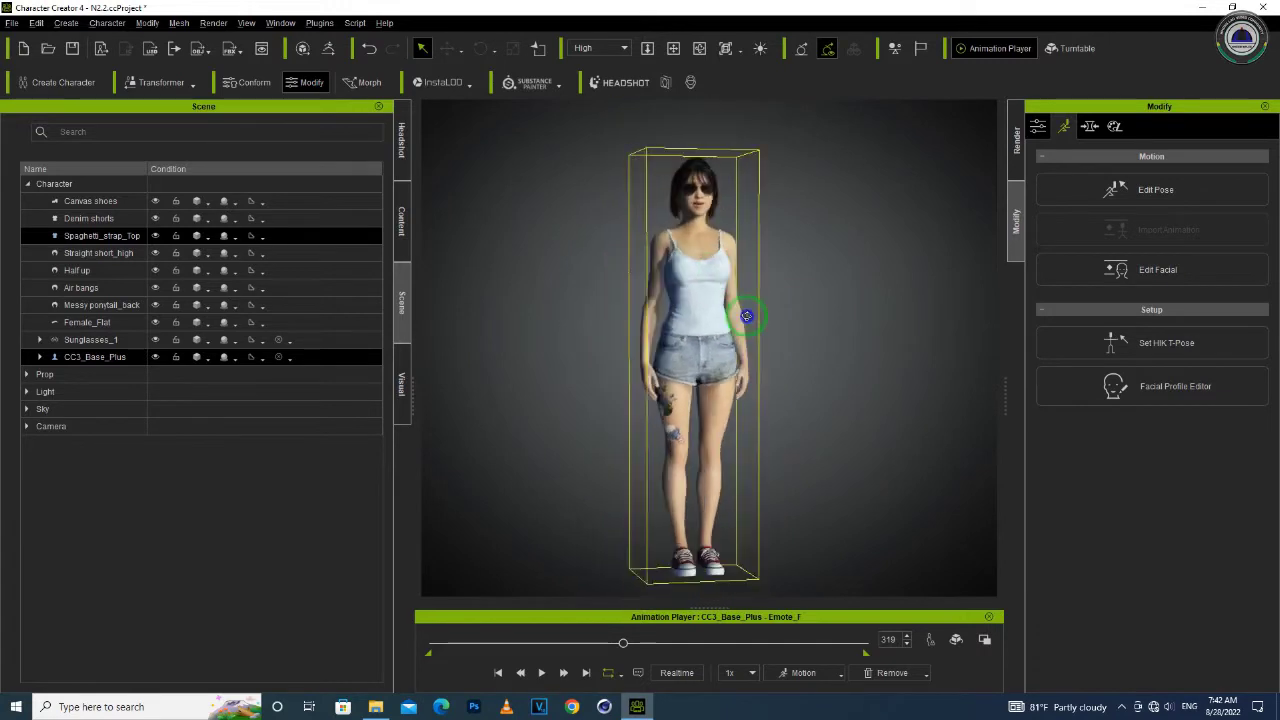
Apply the female Walk_F motion to the character and start its playback
click(840, 672)
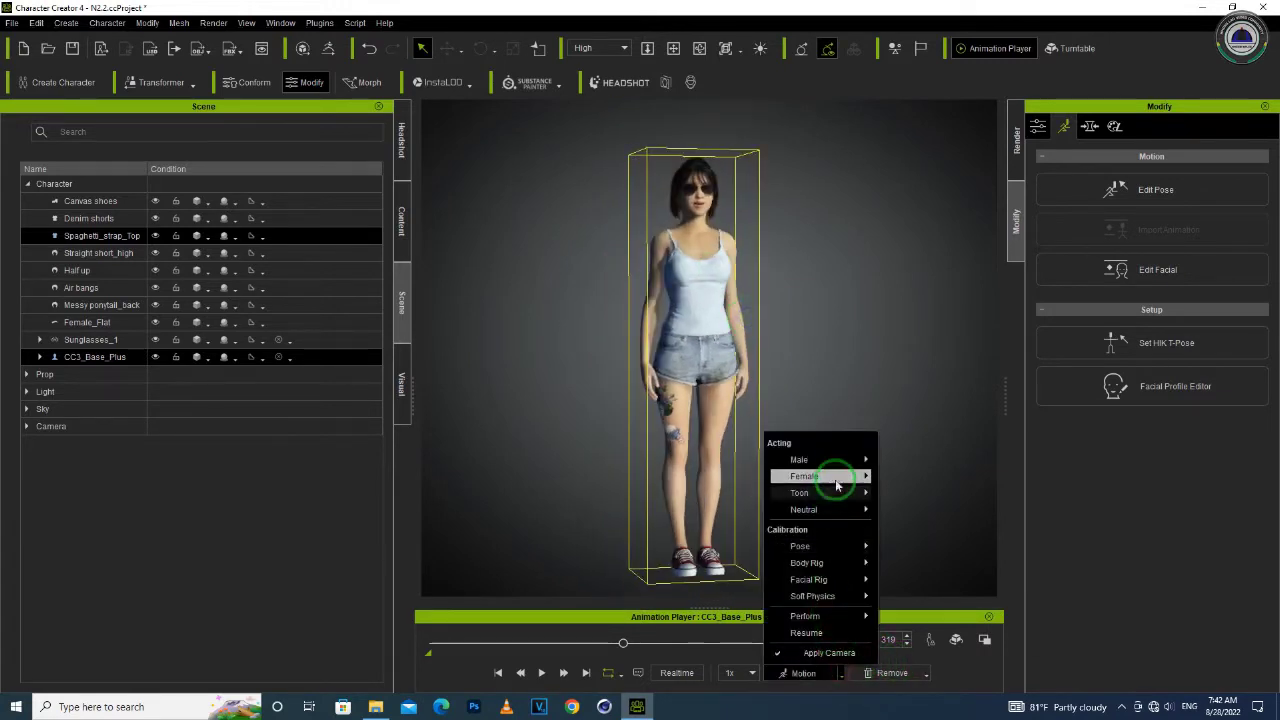
mouse_move(845, 476)
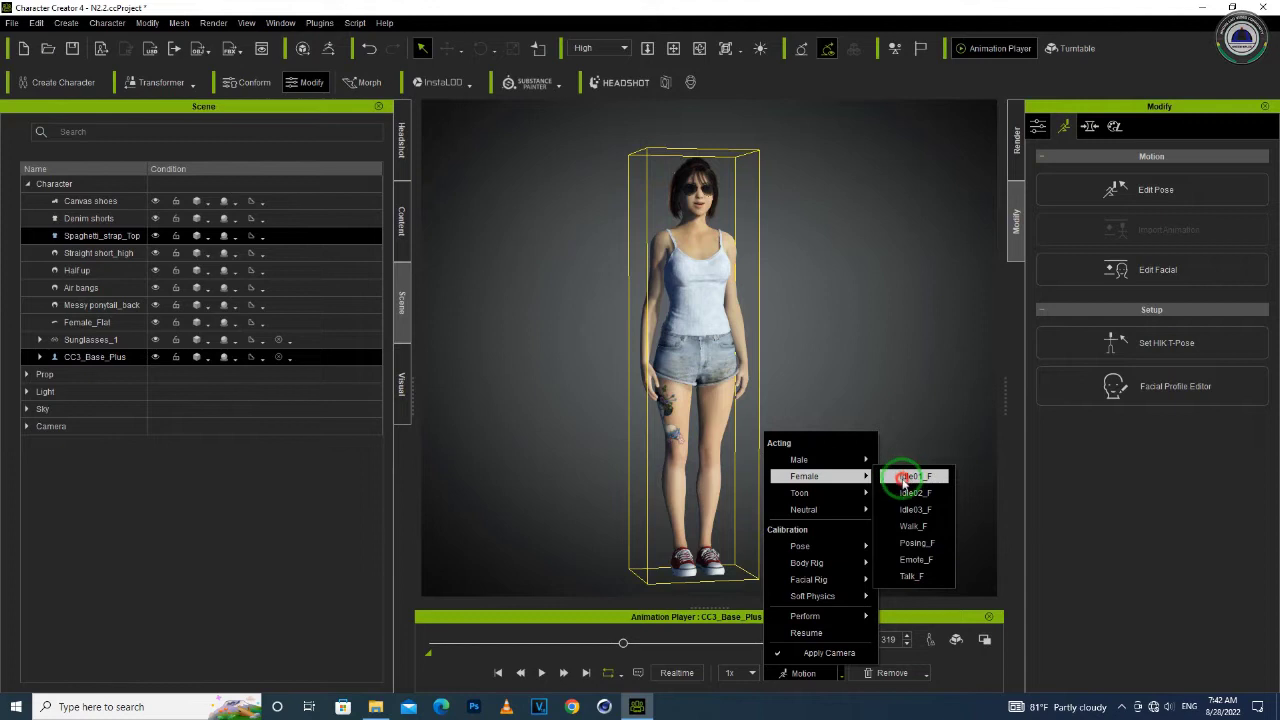
click(912, 559)
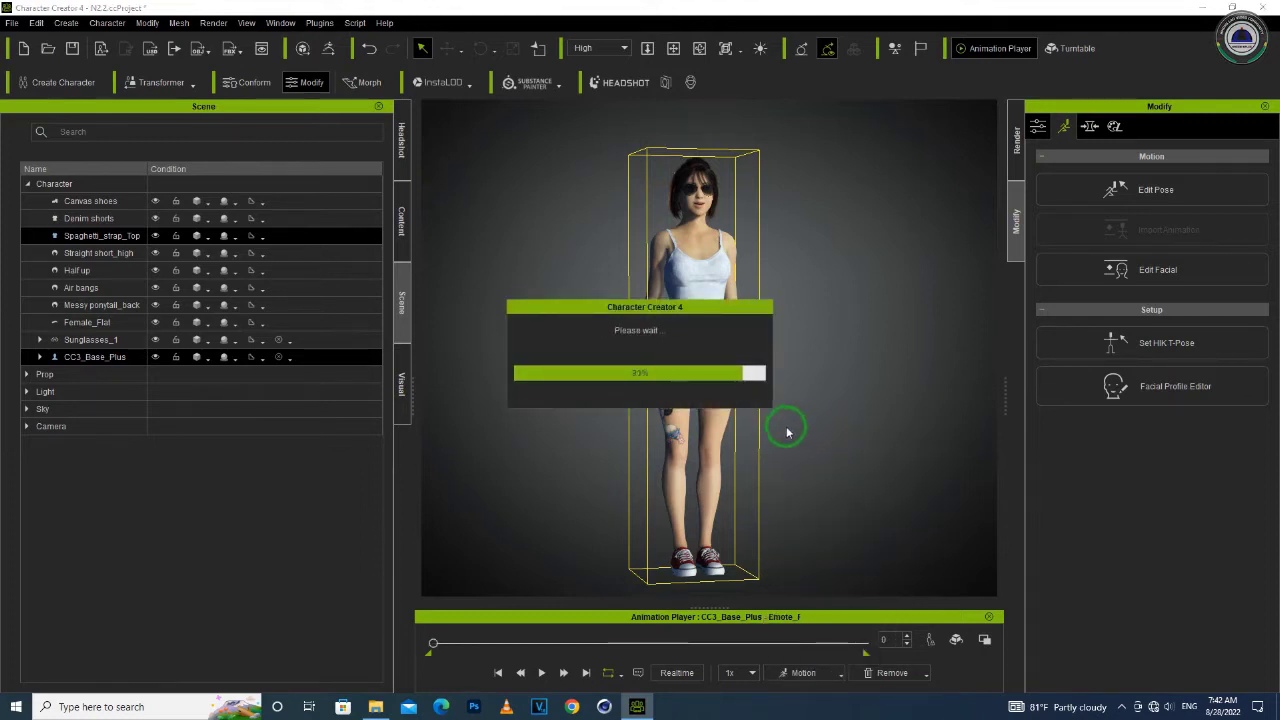
key(space)
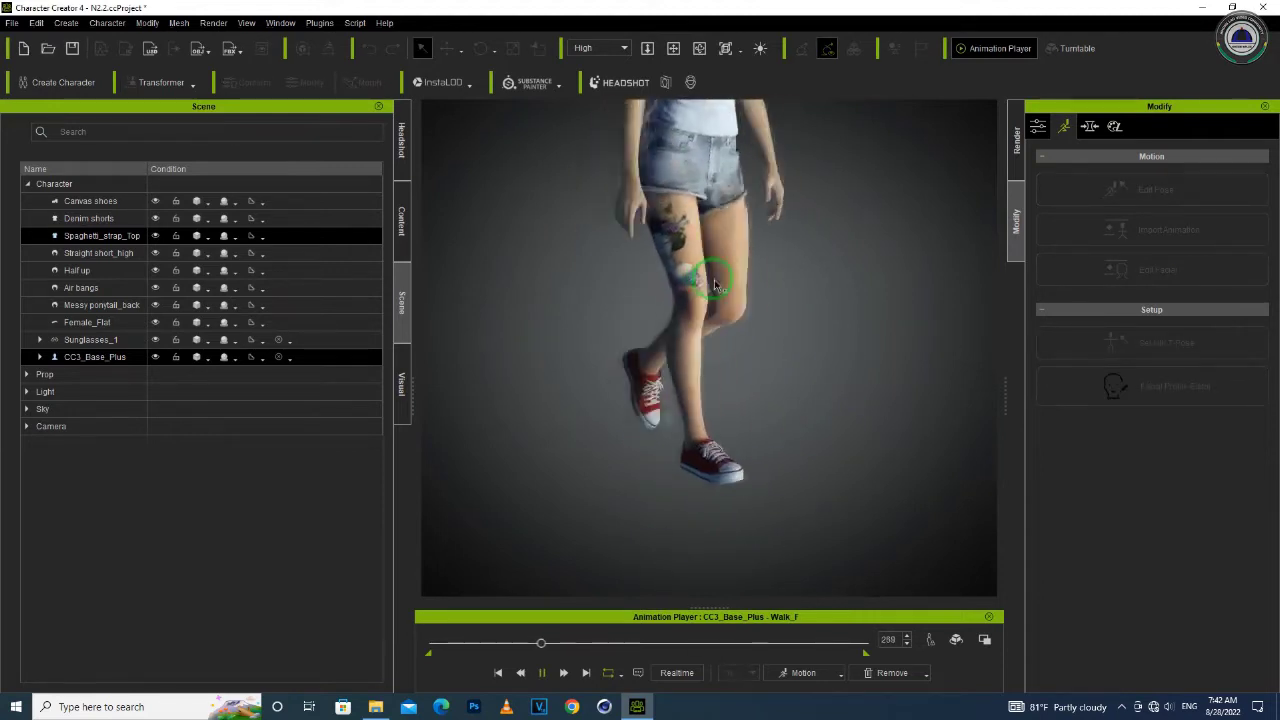
Watch the walking character from several angles, pause the playback and inspect the leg tattoo from the side
right_drag(649, 168, 690, 457)
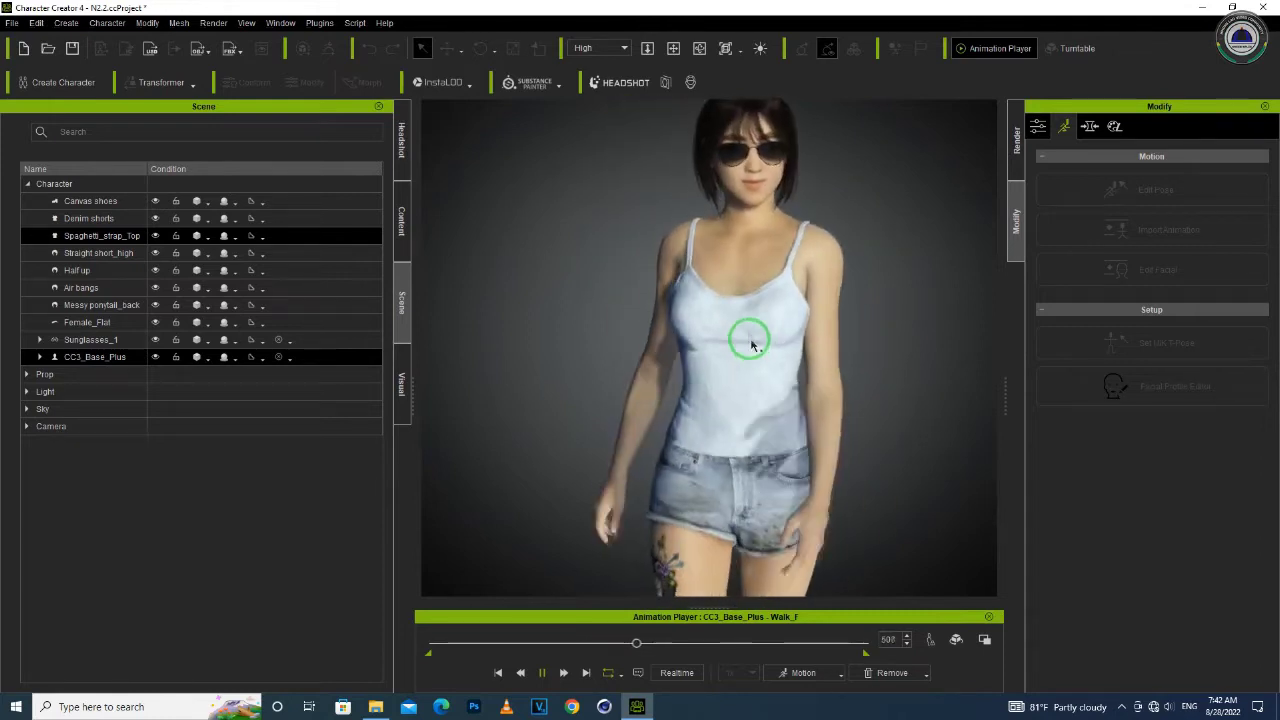
drag(757, 385, 491, 385)
right_drag(490, 384, 786, 443)
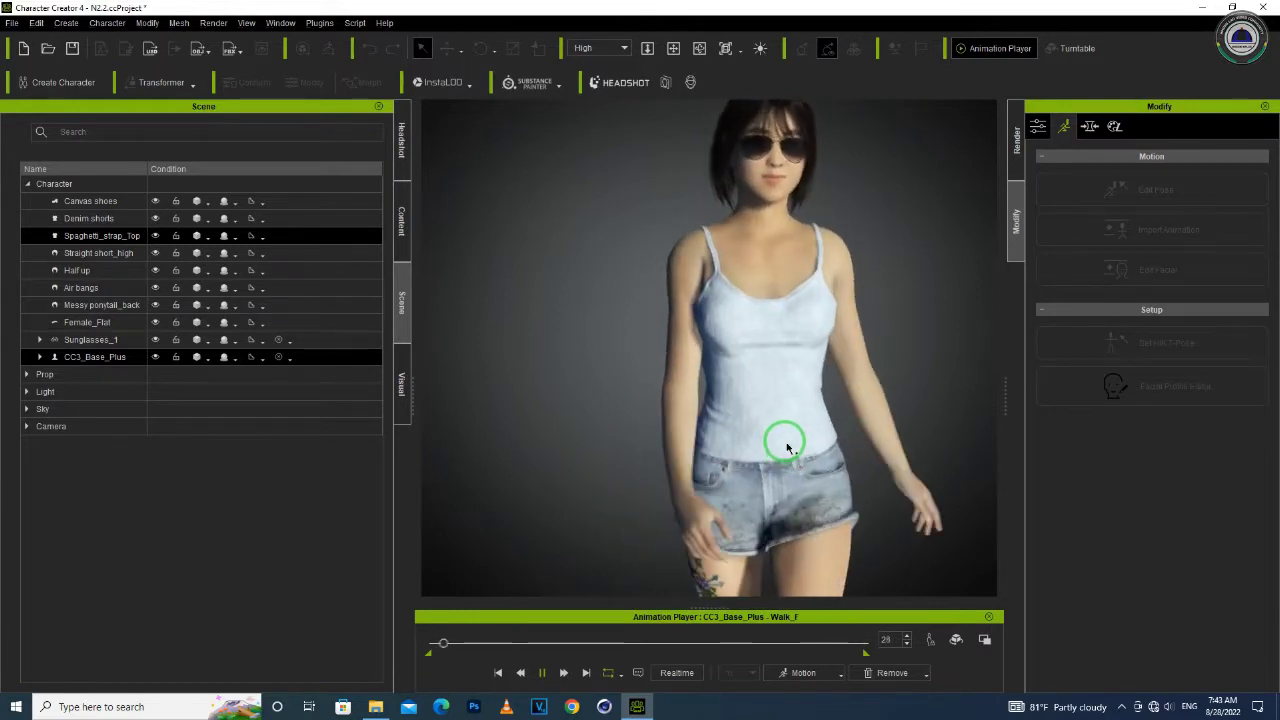
key(space)
scroll(797, 394, down, 3)
scroll(697, 366, down, 1)
middle_drag(757, 408, 747, 326)
right_drag(677, 357, 943, 363)
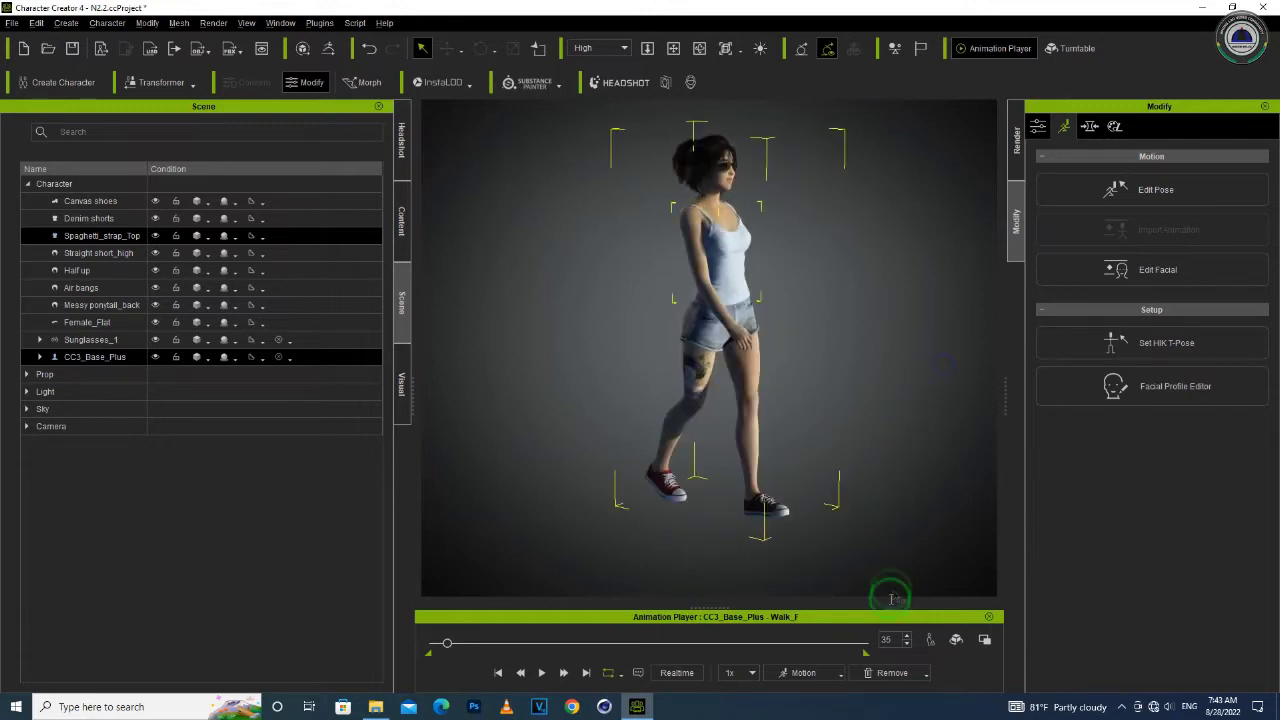
click(840, 674)
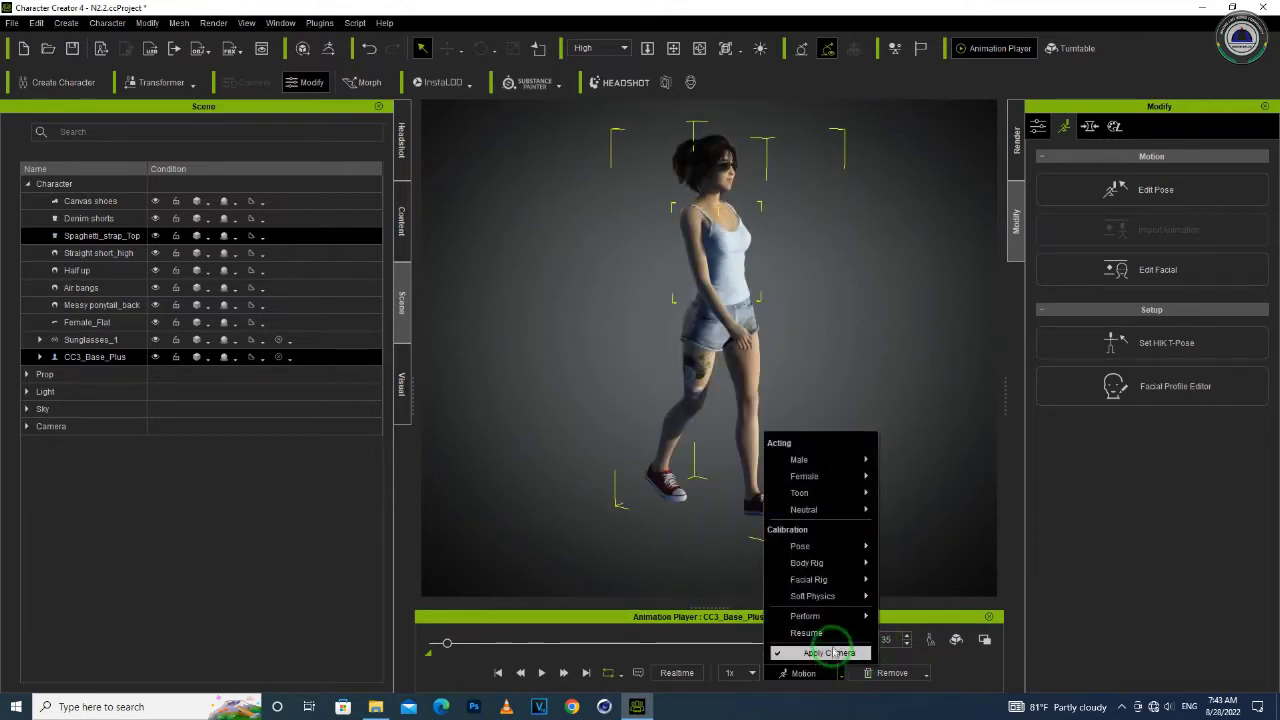
mouse_move(838, 622)
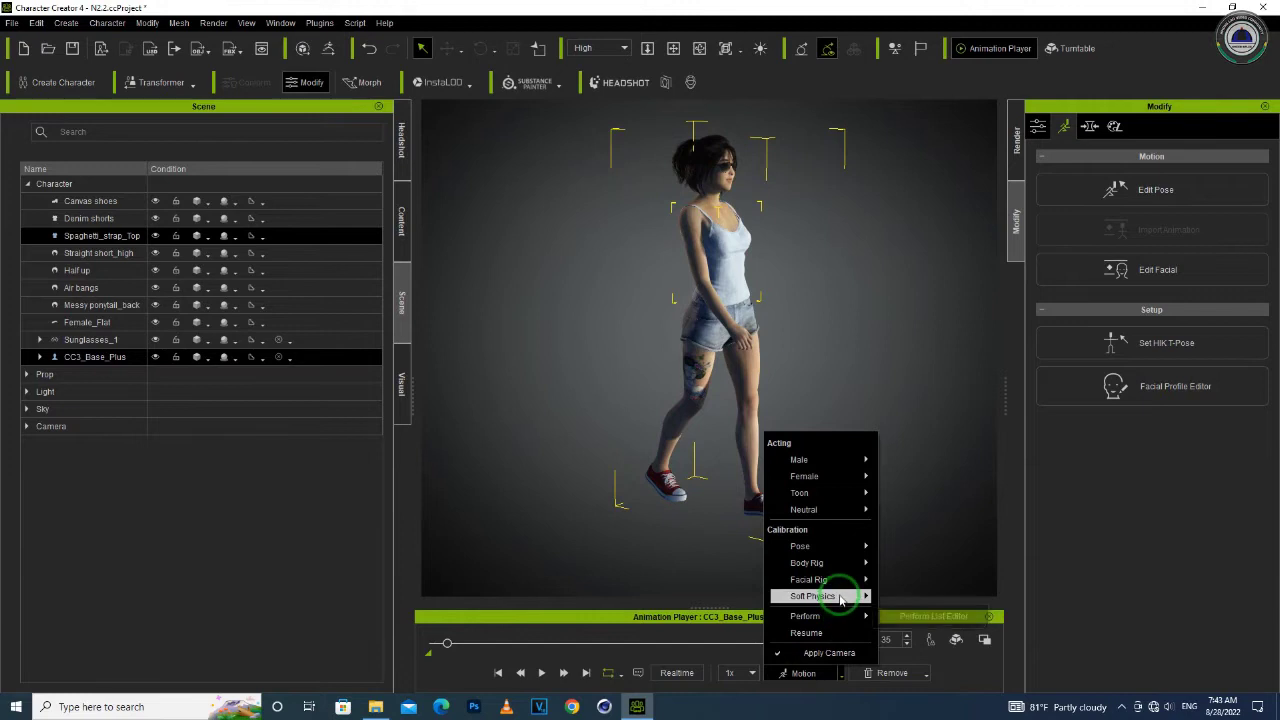
mouse_move(836, 597)
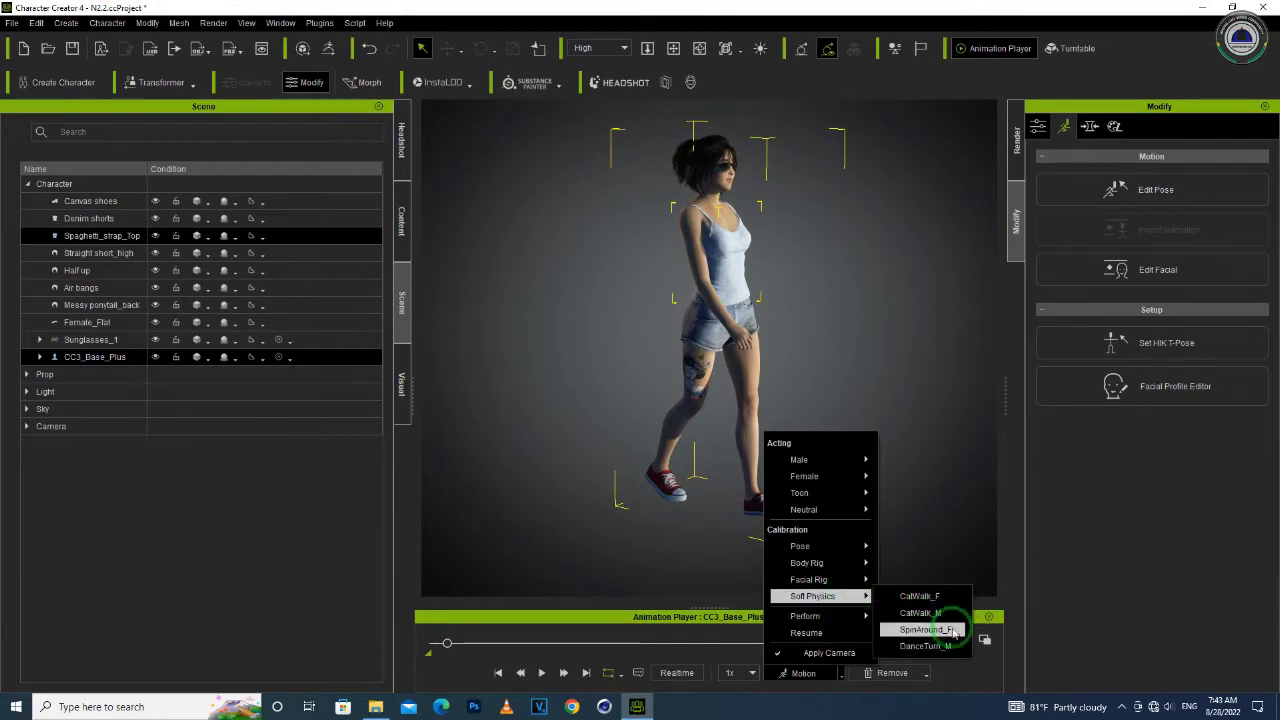
Select only the CC3_Base_Plus body and apply the Full Arms skin from the Arm tattoo folder with all material options
click(695, 358)
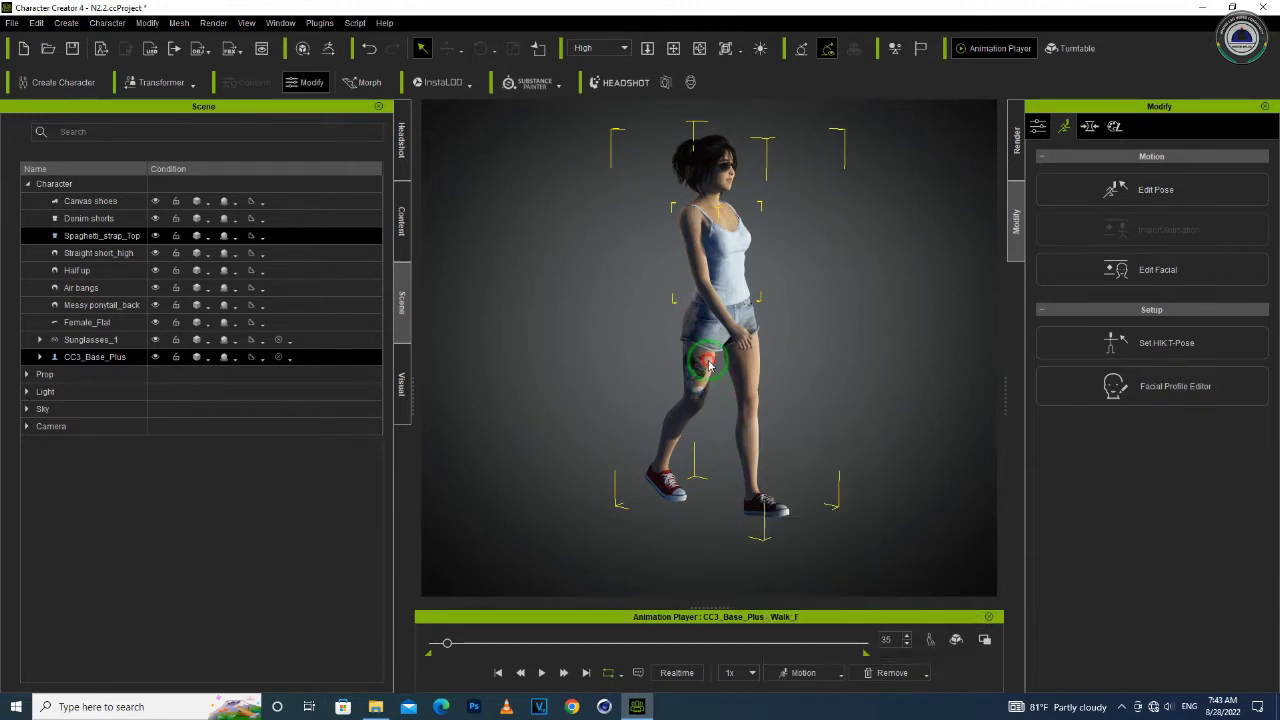
right_drag(906, 366, 617, 384)
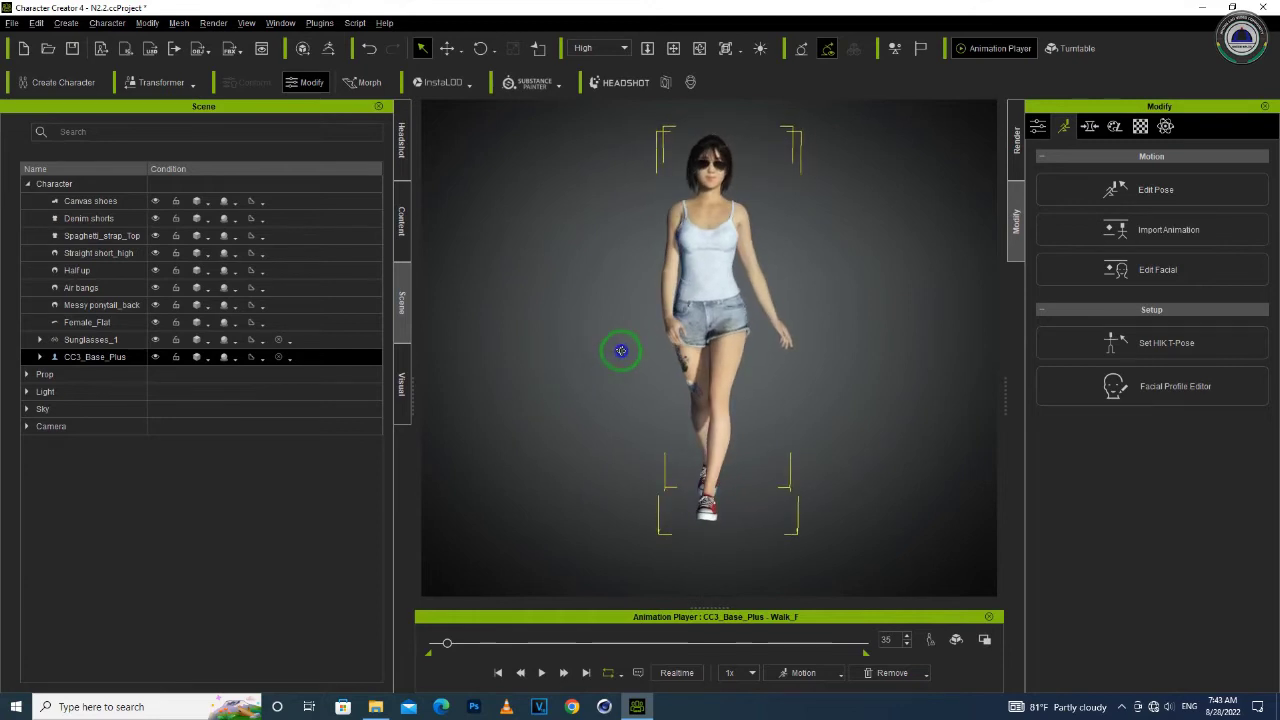
click(375, 706)
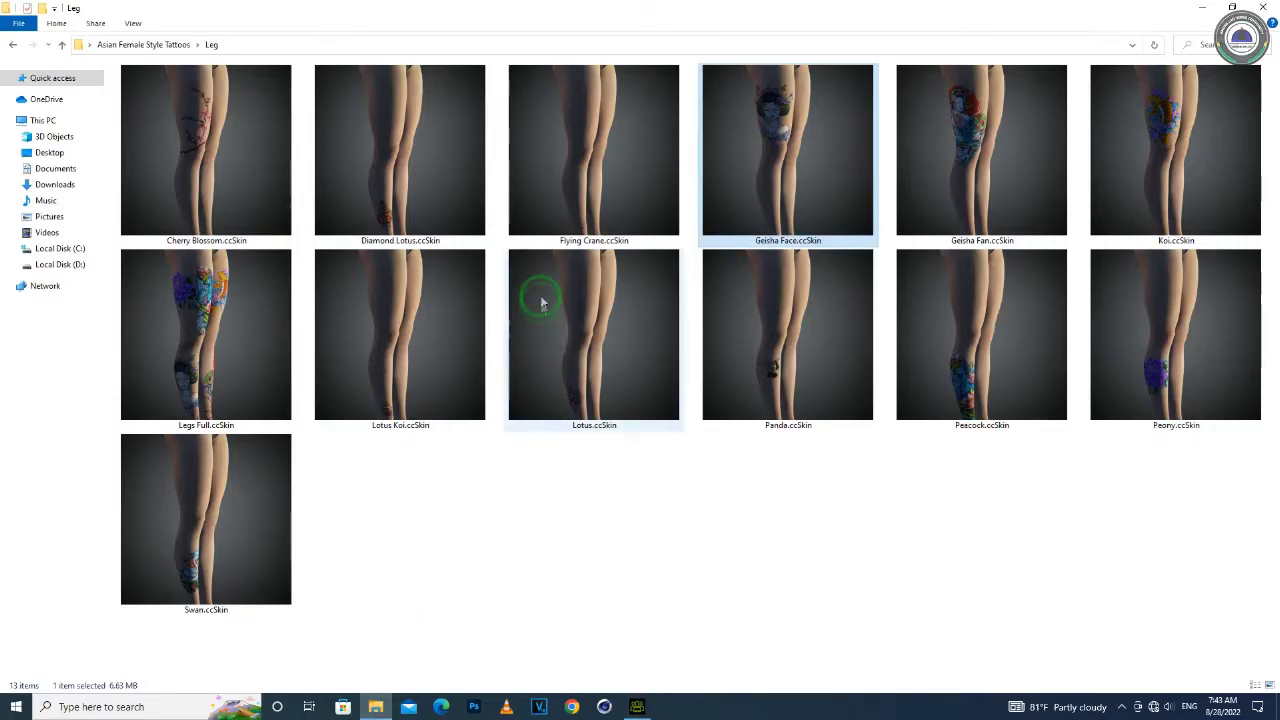
click(13, 44)
click(280, 193)
double_click(280, 193)
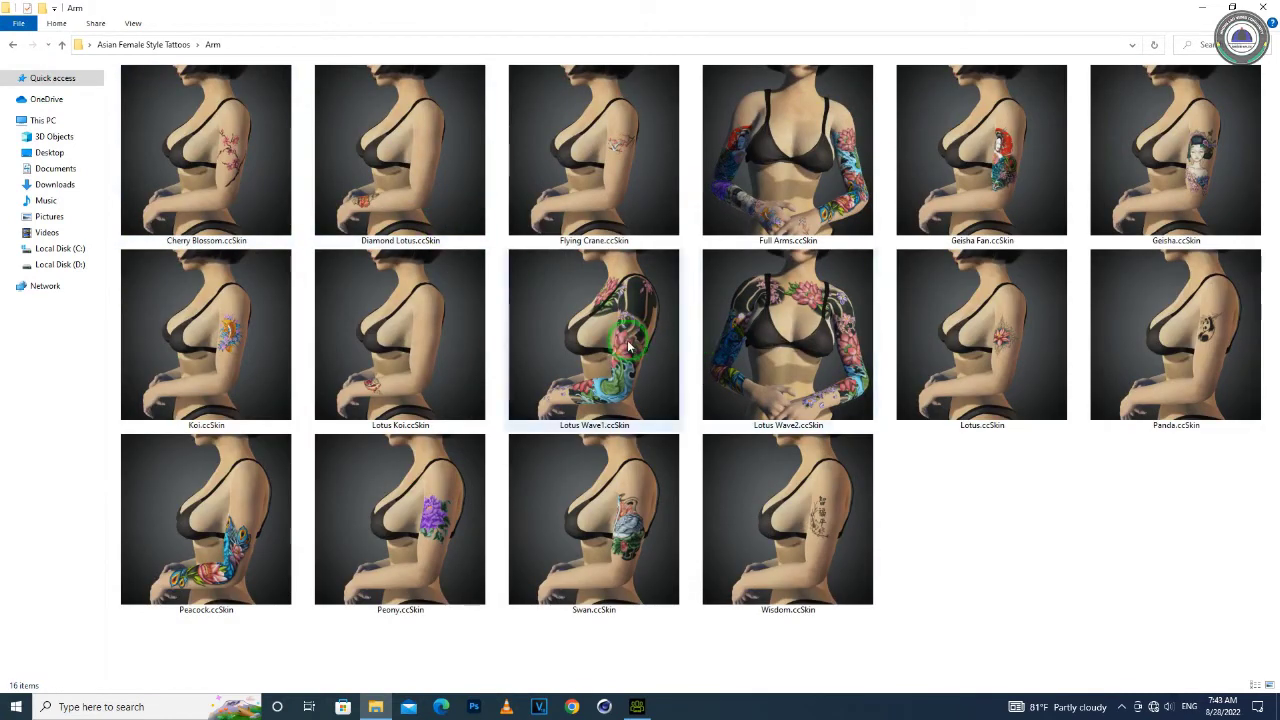
drag(741, 200, 697, 270)
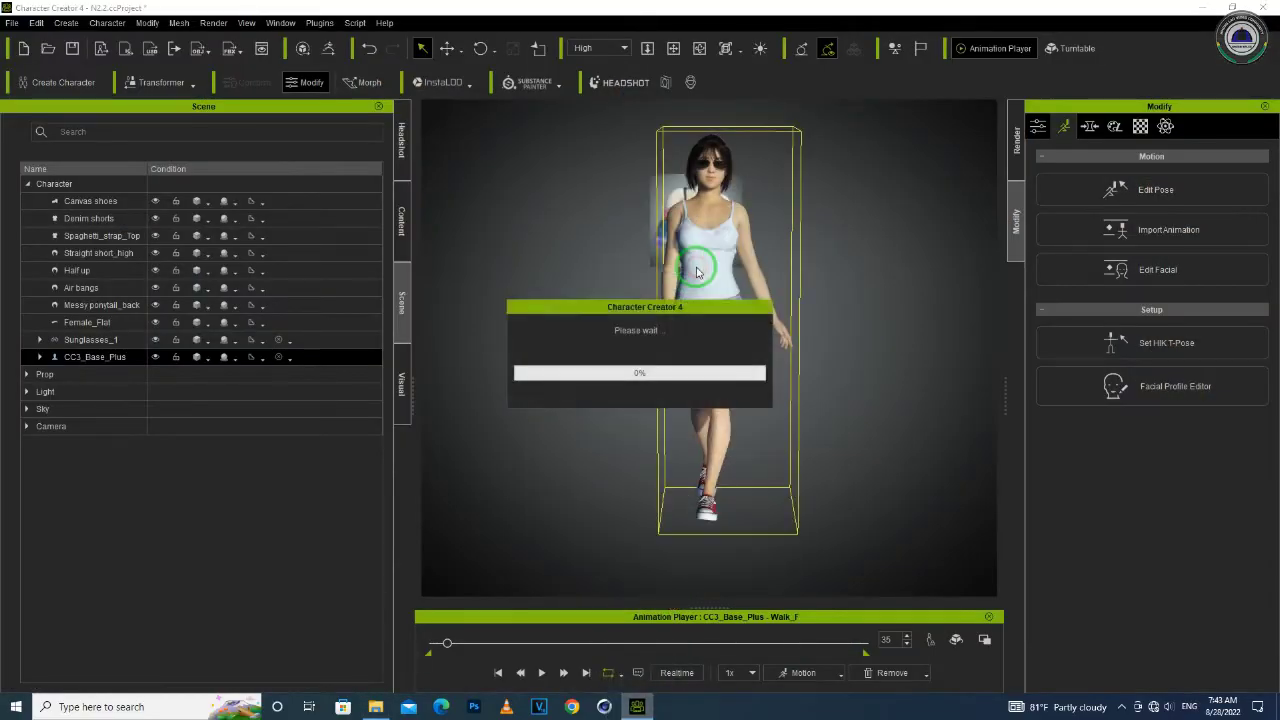
click(608, 383)
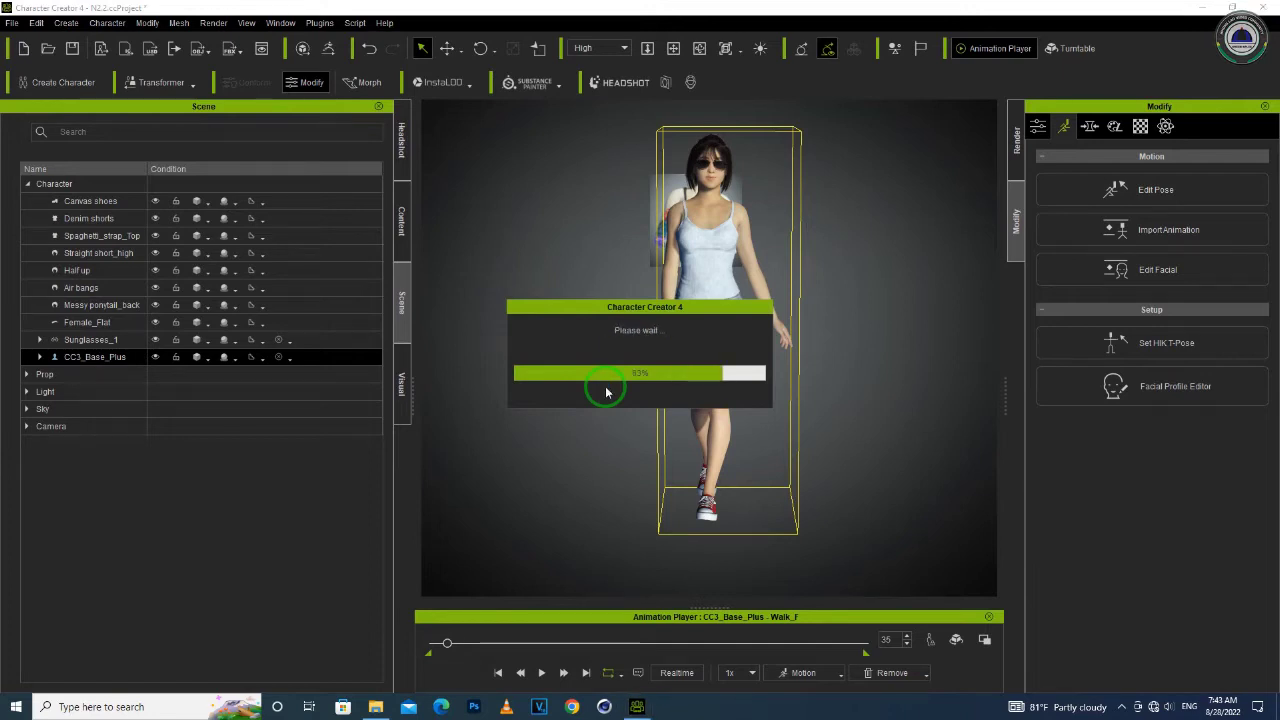
Examine the full-sleeve tattoos on both arms up close from the side and front
scroll(752, 215, up, 3)
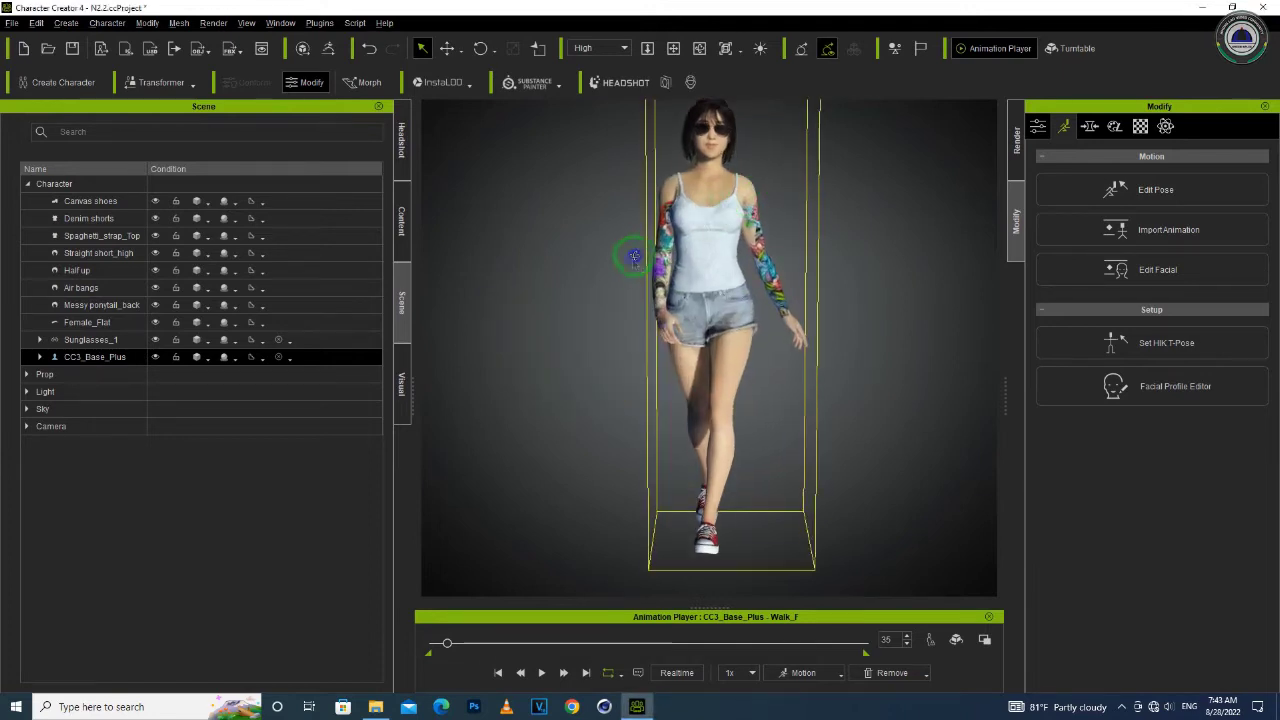
right_drag(631, 260, 917, 246)
right_drag(734, 289, 757, 289)
middle_drag(759, 160, 796, 289)
scroll(796, 289, up, 4)
scroll(796, 289, up, 2)
right_drag(902, 366, 546, 354)
middle_drag(738, 379, 724, 359)
scroll(716, 370, down, 5)
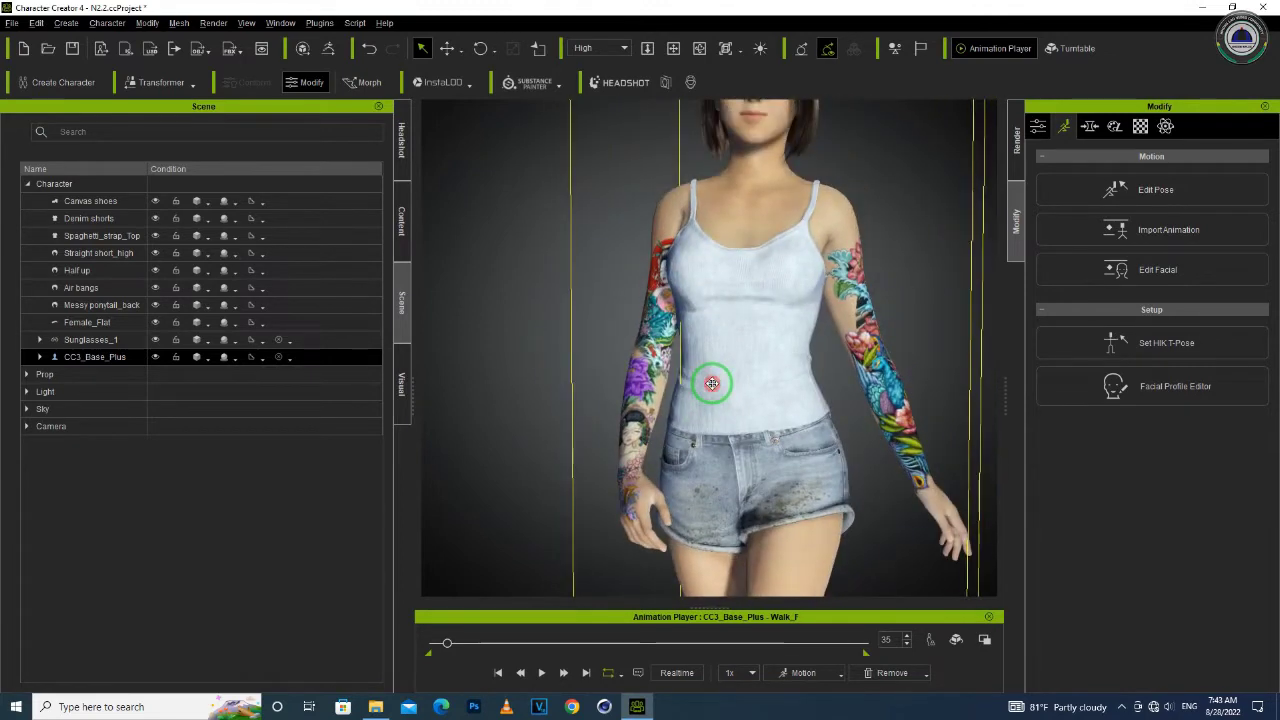
Play the walk motion to preview the arm tattoos in movement from several sides, then stop the playback
click(542, 672)
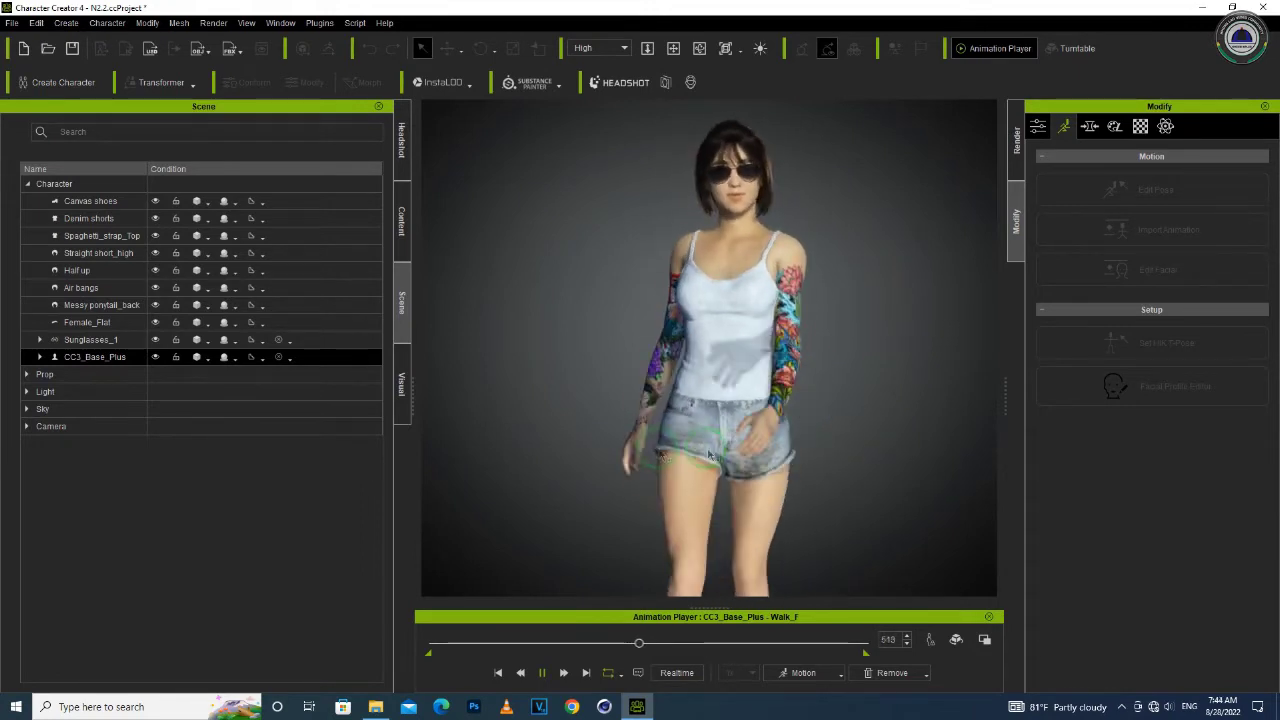
right_drag(924, 438, 951, 437)
right_drag(557, 437, 885, 432)
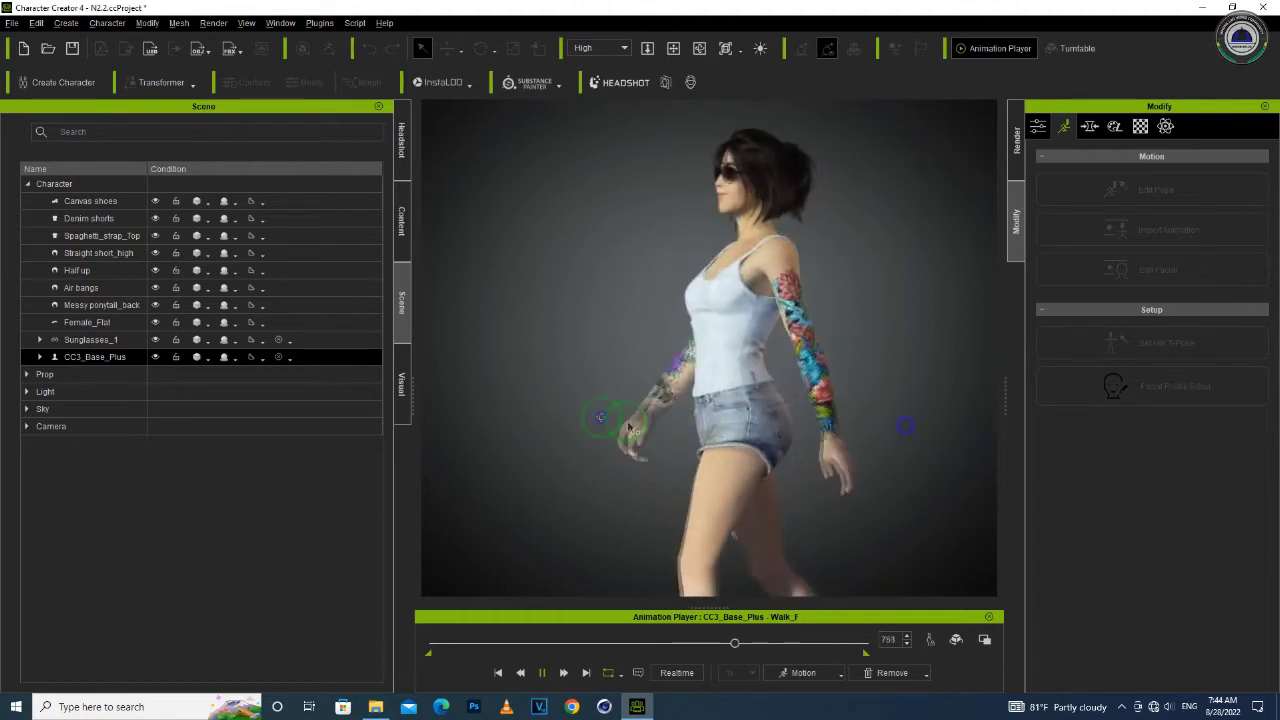
right_drag(630, 428, 842, 443)
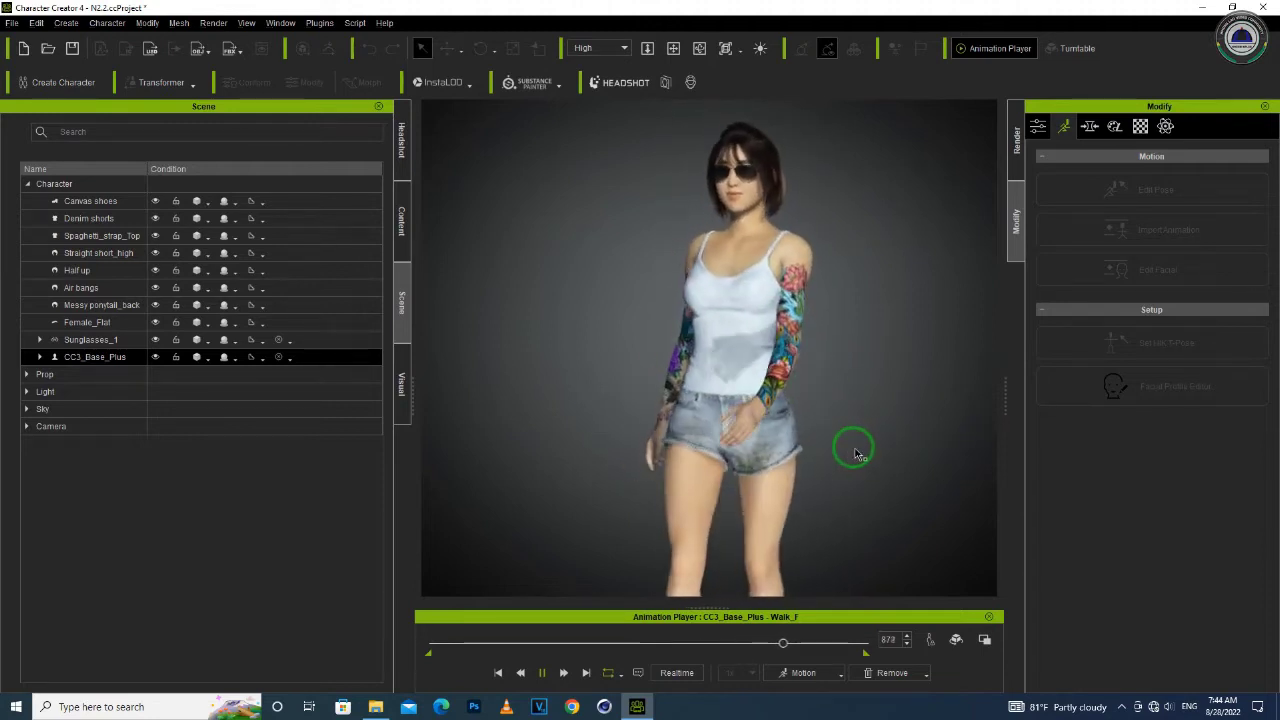
click(593, 577)
Apply the Peacock skin from the Arm tattoo folder to the character and check it from the front
click(375, 706)
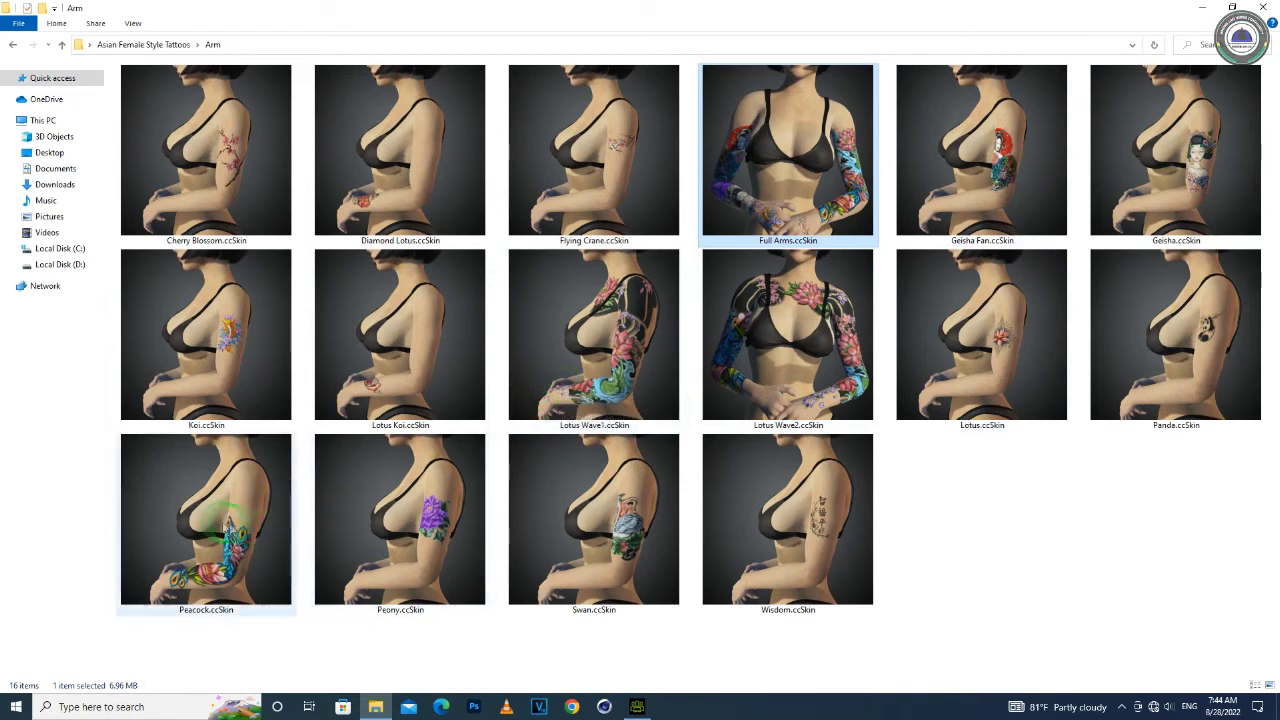
drag(214, 527, 749, 372)
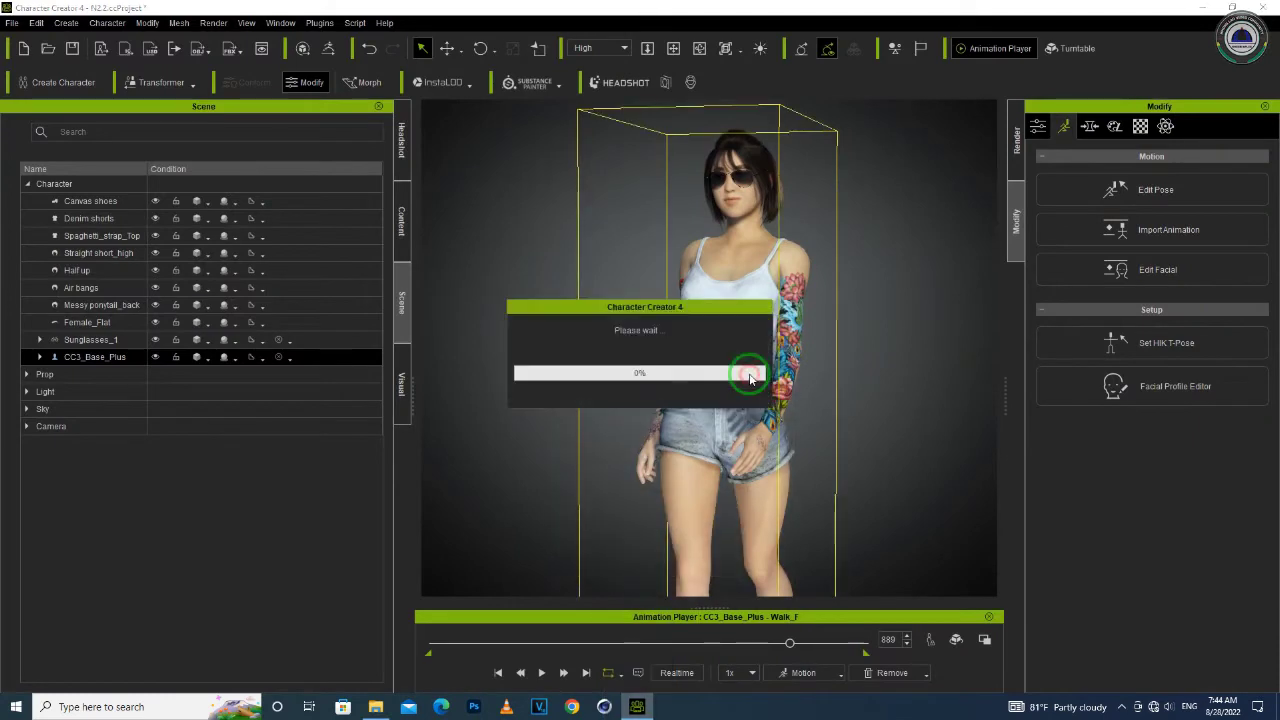
click(623, 386)
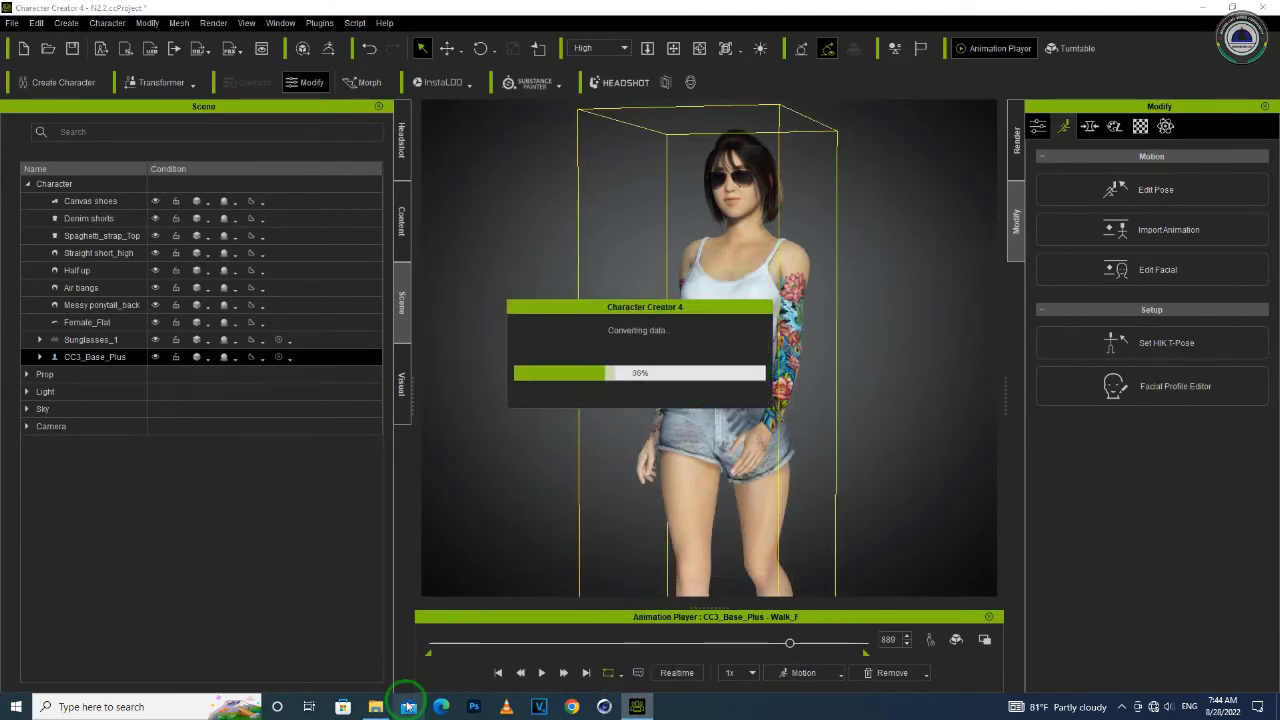
mouse_move(383, 710)
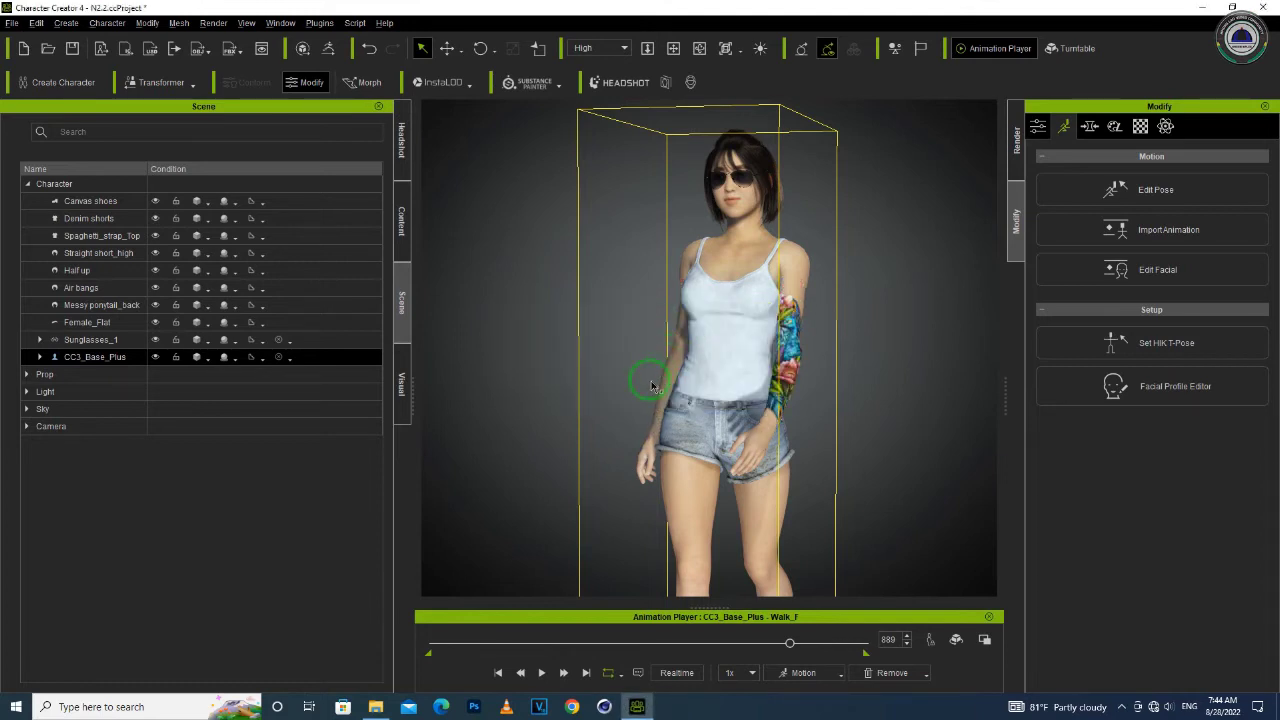
right_drag(651, 385, 778, 373)
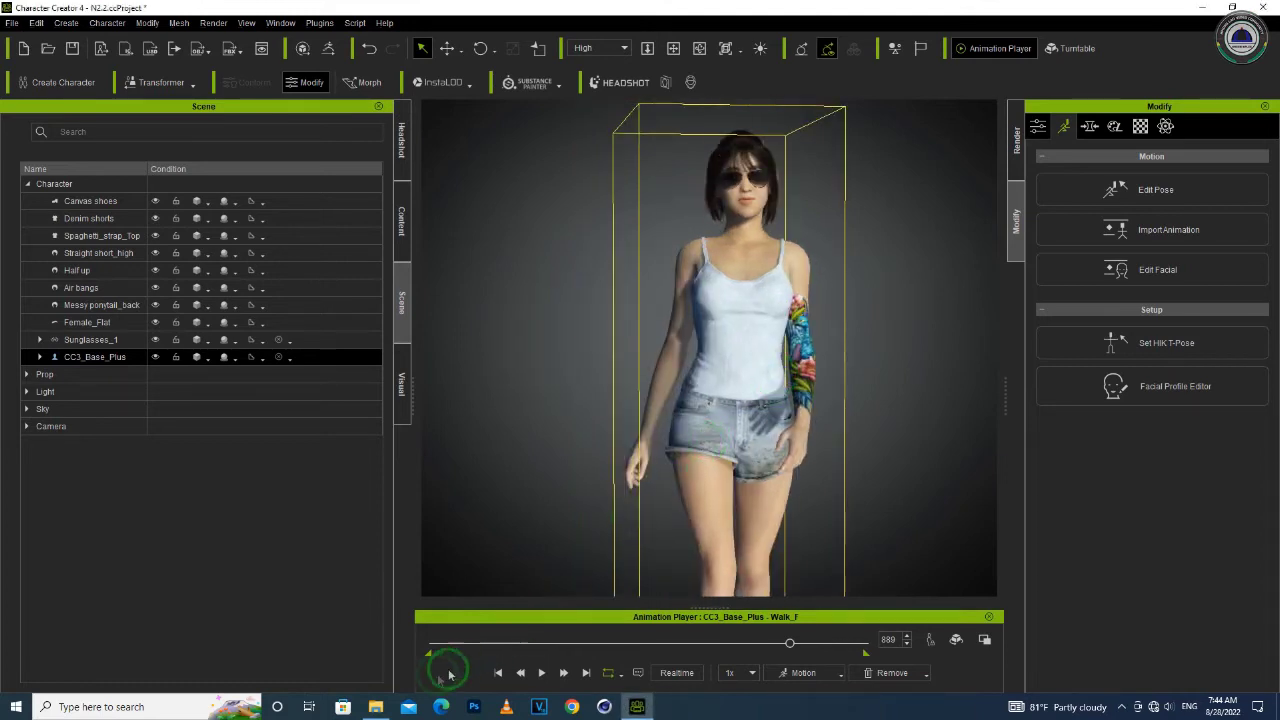
Apply the Lotus Wave2 skin from the Arm tattoo folder to the character with all material options
click(375, 707)
drag(730, 345, 760, 360)
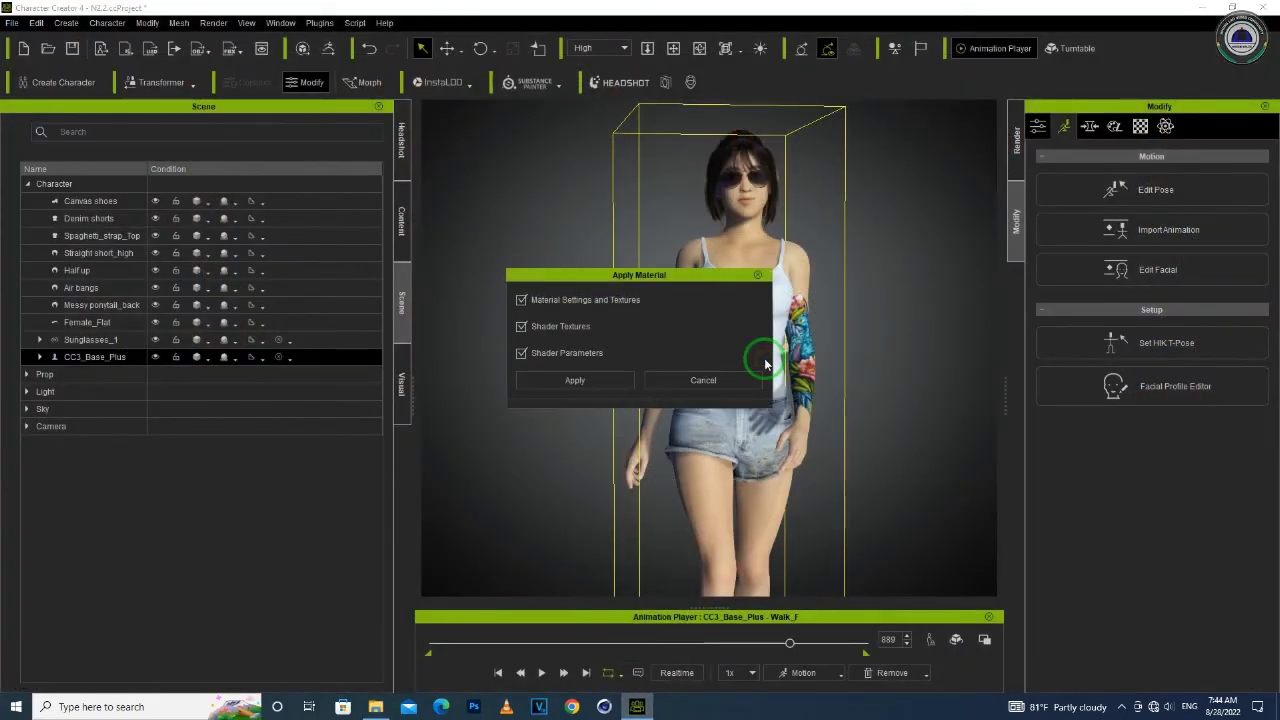
click(615, 383)
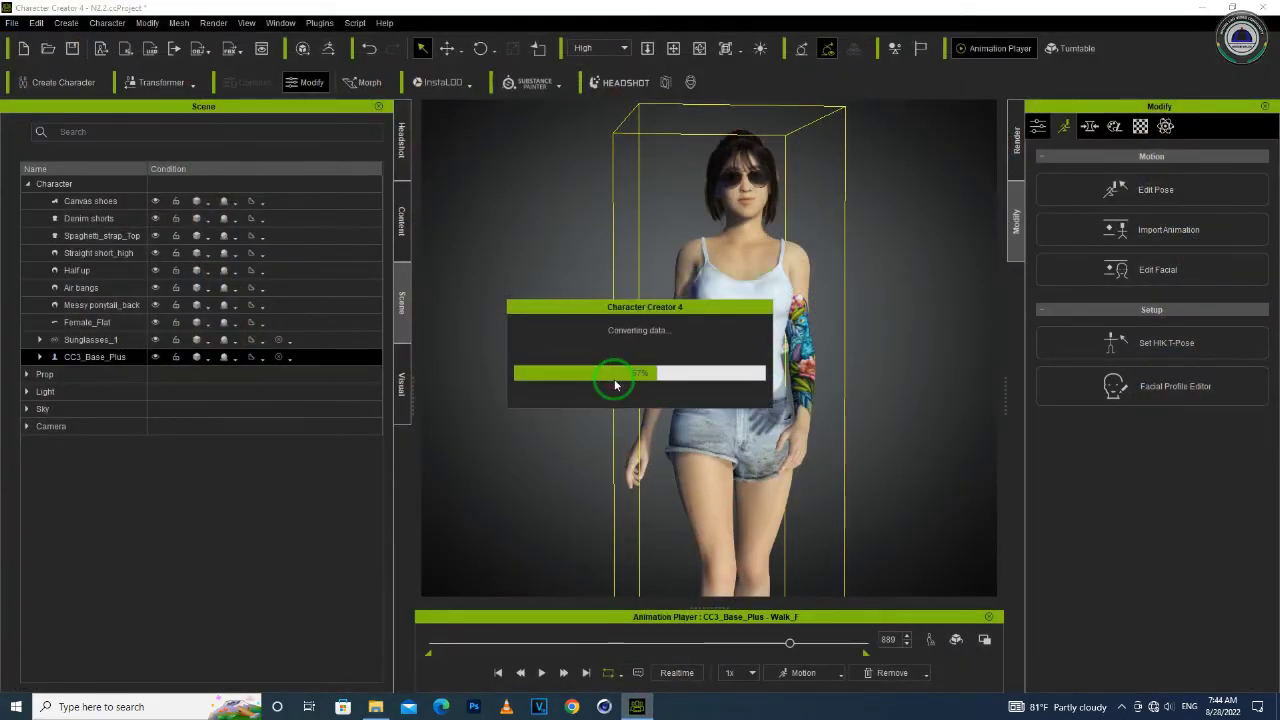